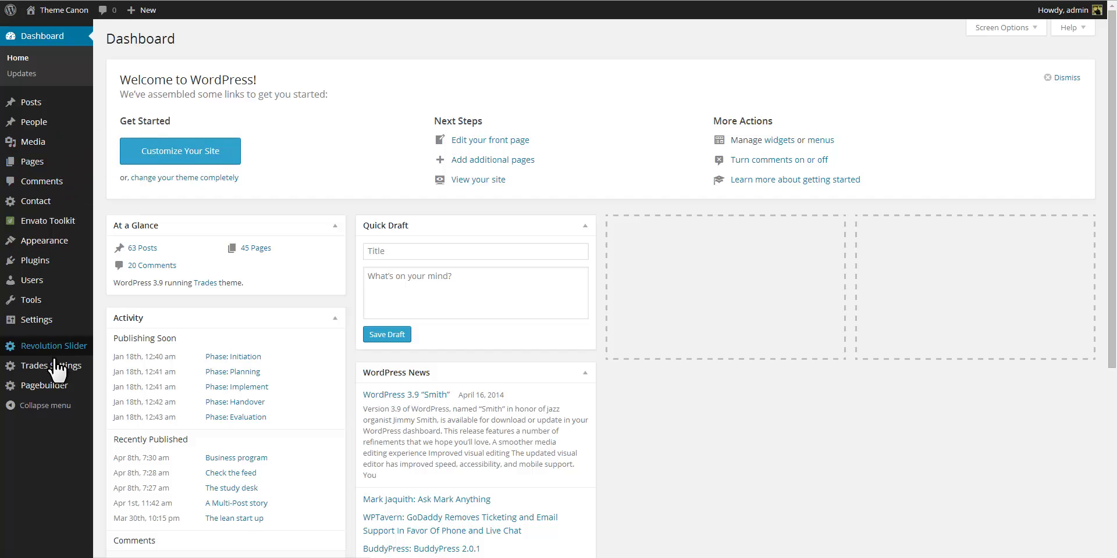
# Open the Header & Footer page of the Trades Settings
pyautogui.moveTo(57, 372)
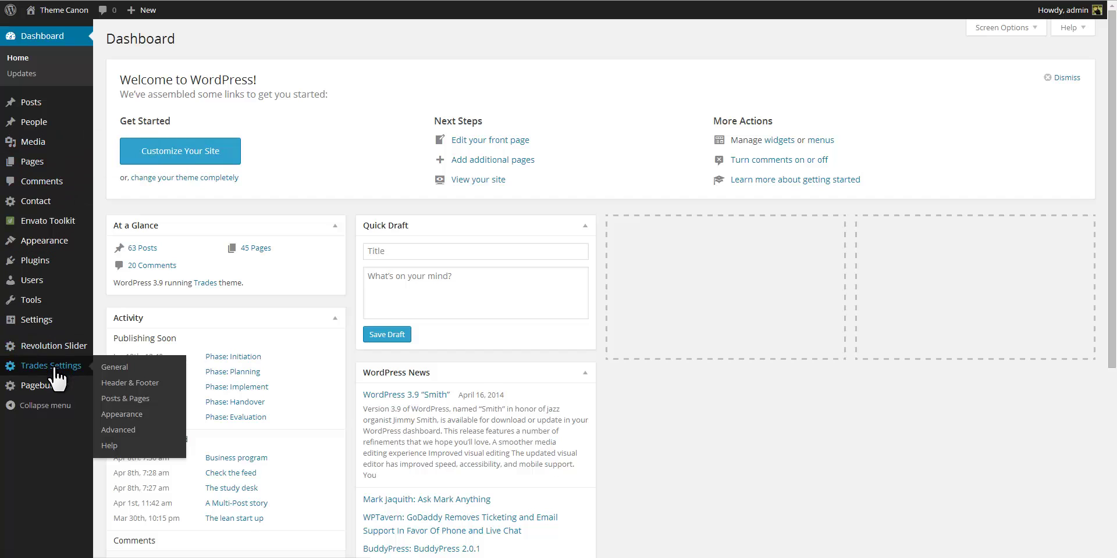
pyautogui.click(131, 387)
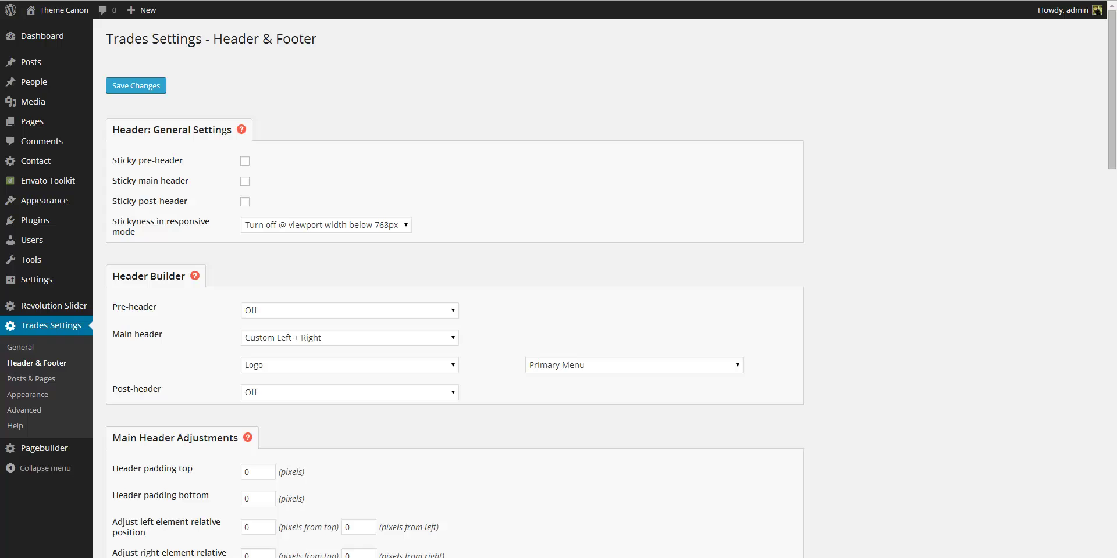
# Set the pre-header to Custom Left + Right with Secondary Menu left and Social Icons right, then save and view the site
pyautogui.click(441, 310)
pyautogui.click(437, 346)
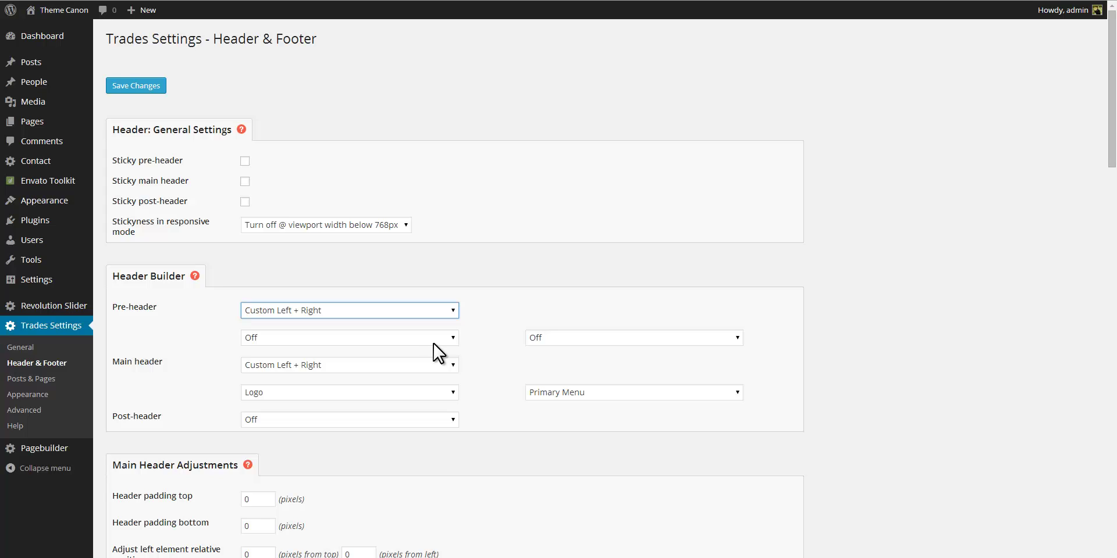
pyautogui.click(449, 340)
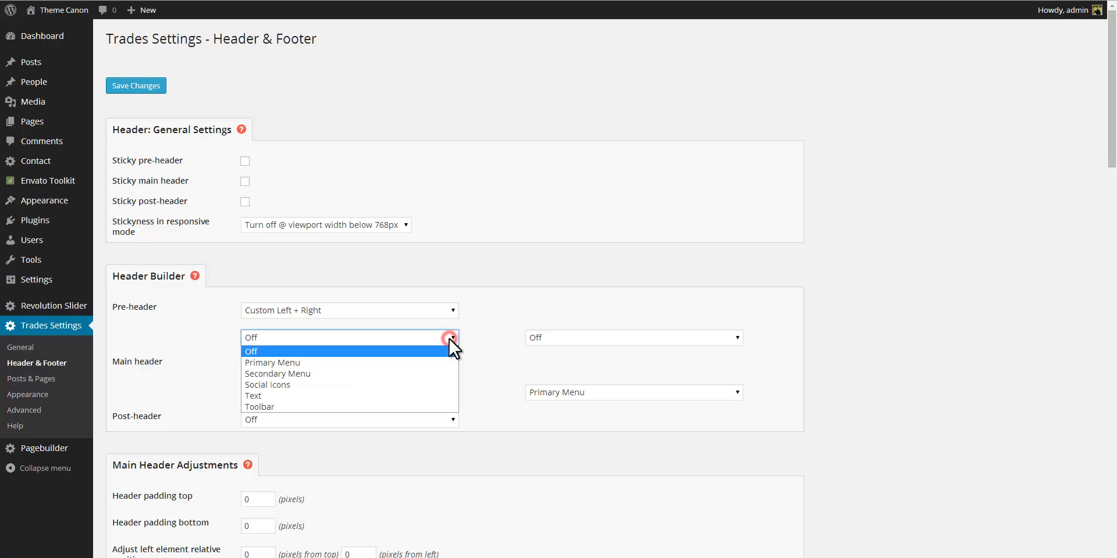
pyautogui.click(438, 370)
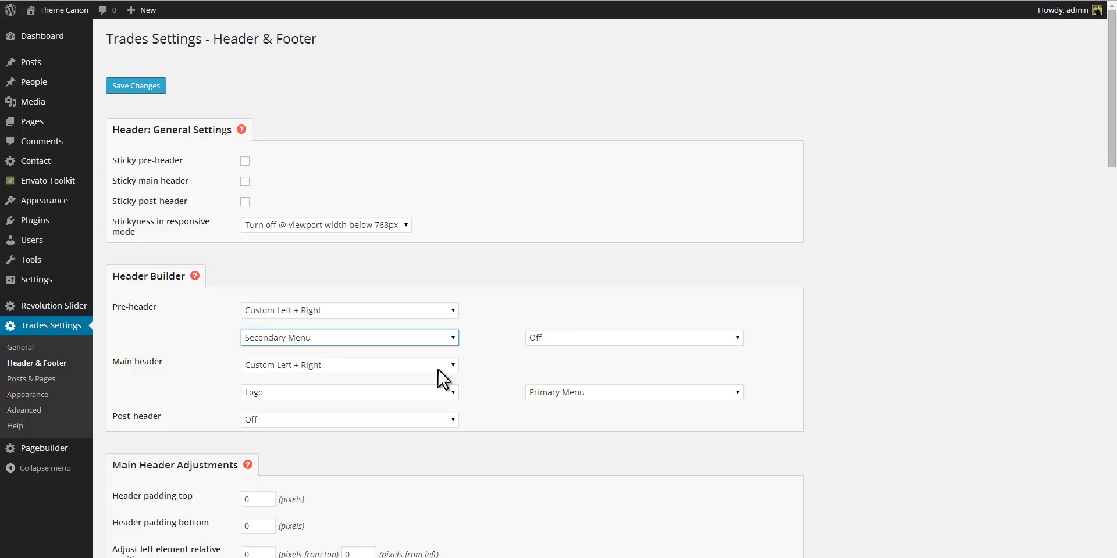
pyautogui.click(554, 337)
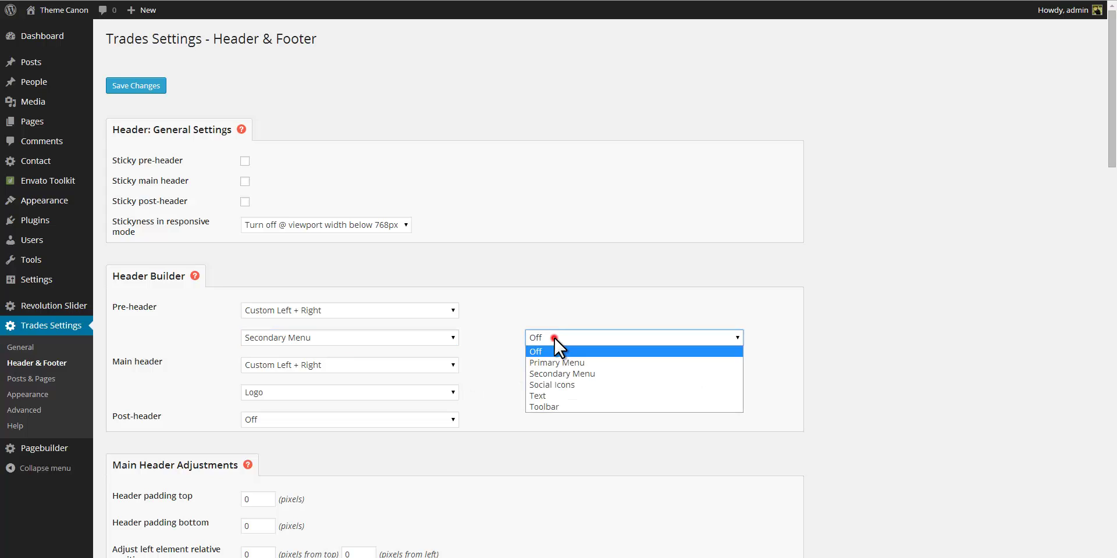
pyautogui.click(553, 385)
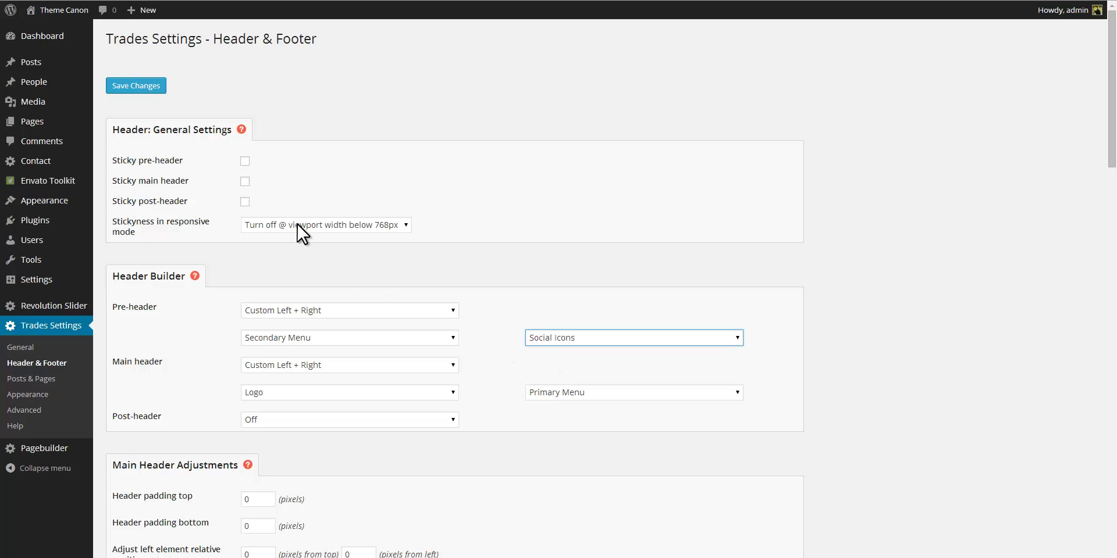
pyautogui.click(154, 86)
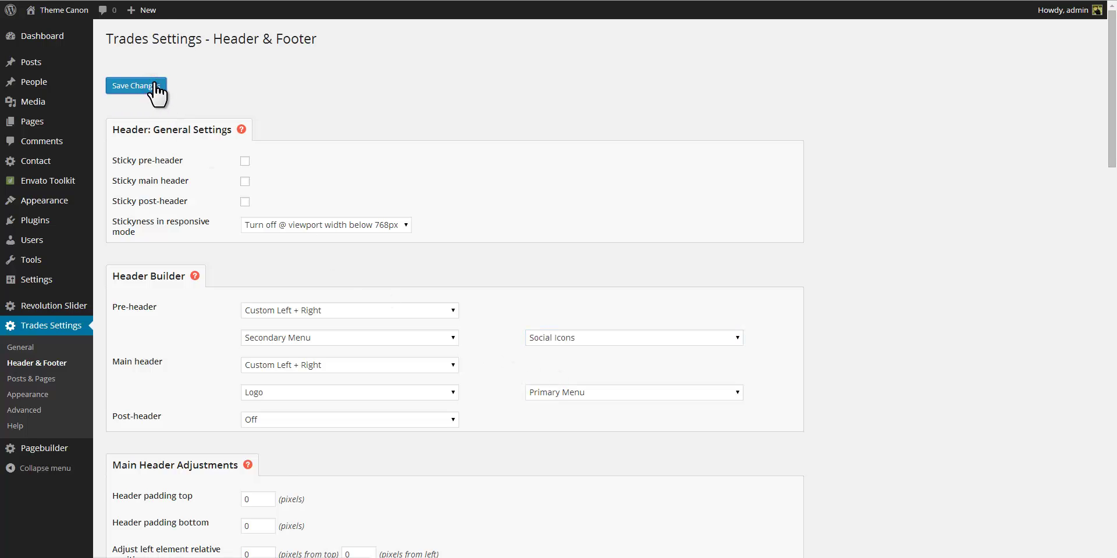
pyautogui.click(54, 9)
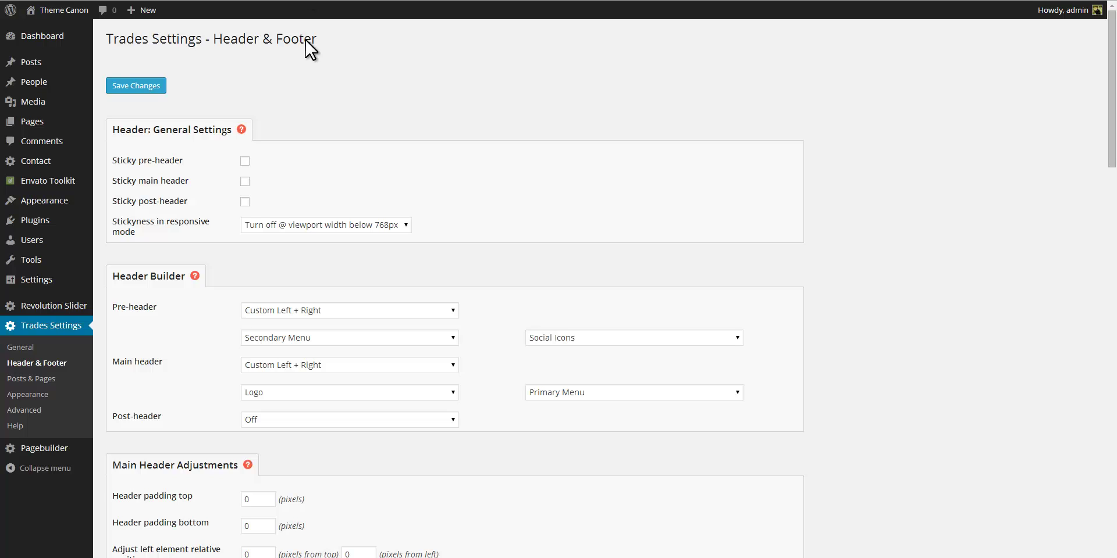
# Set the post-header to Custom Center with Text as its element and save the changes
pyautogui.click(453, 420)
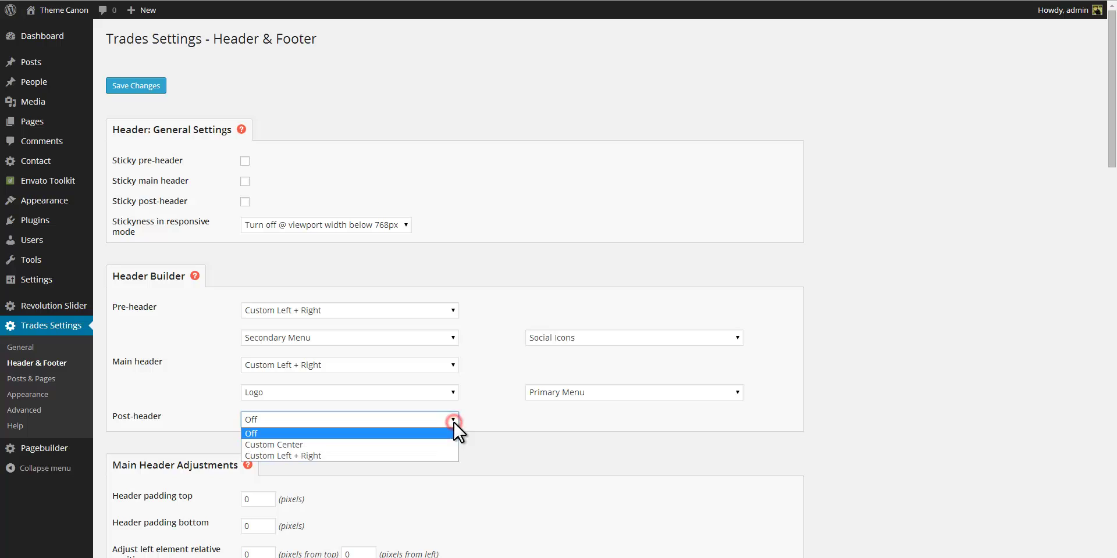
pyautogui.click(448, 442)
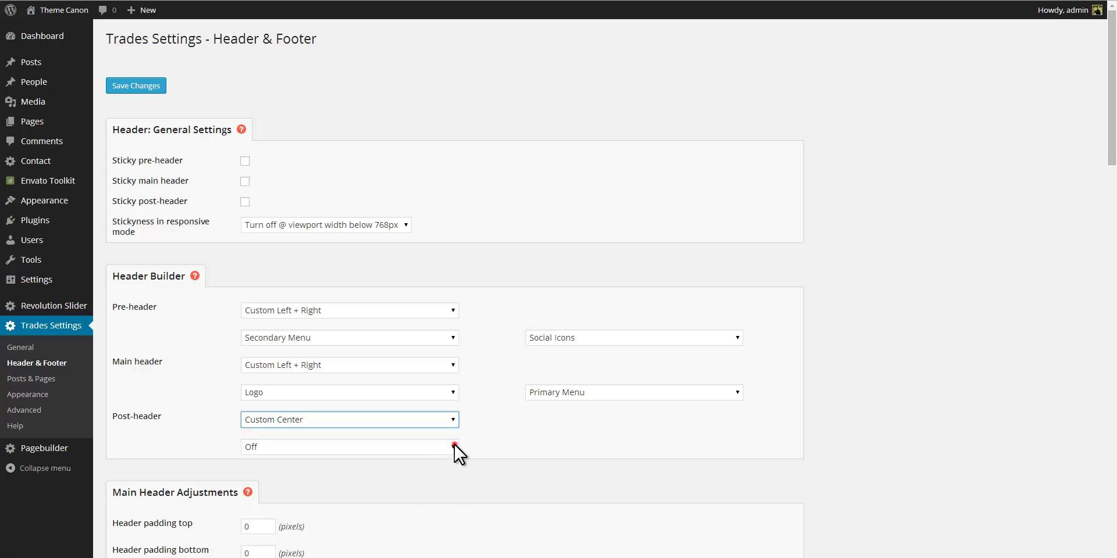
pyautogui.click(452, 448)
pyautogui.click(433, 504)
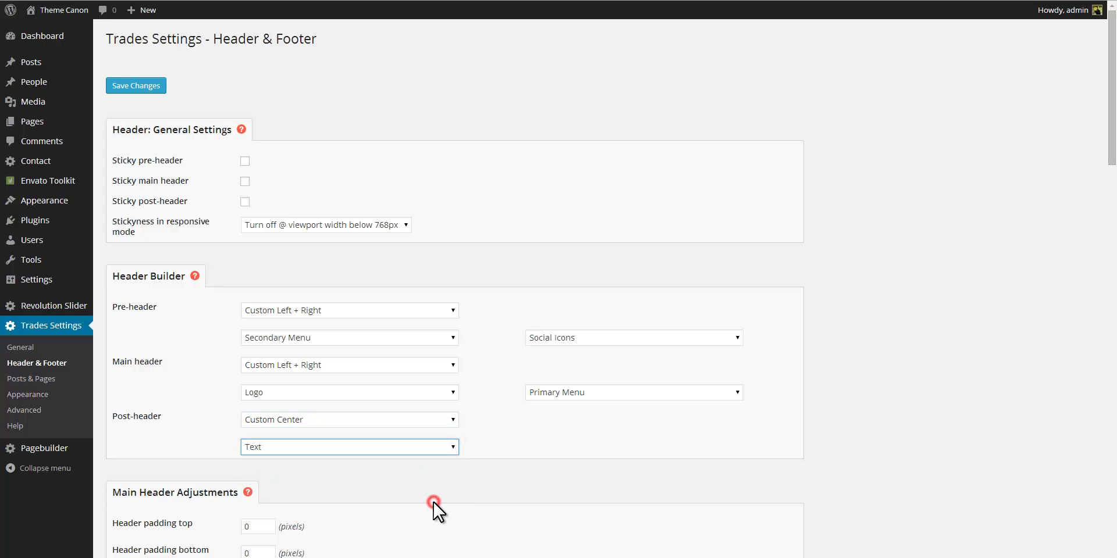
pyautogui.click(154, 88)
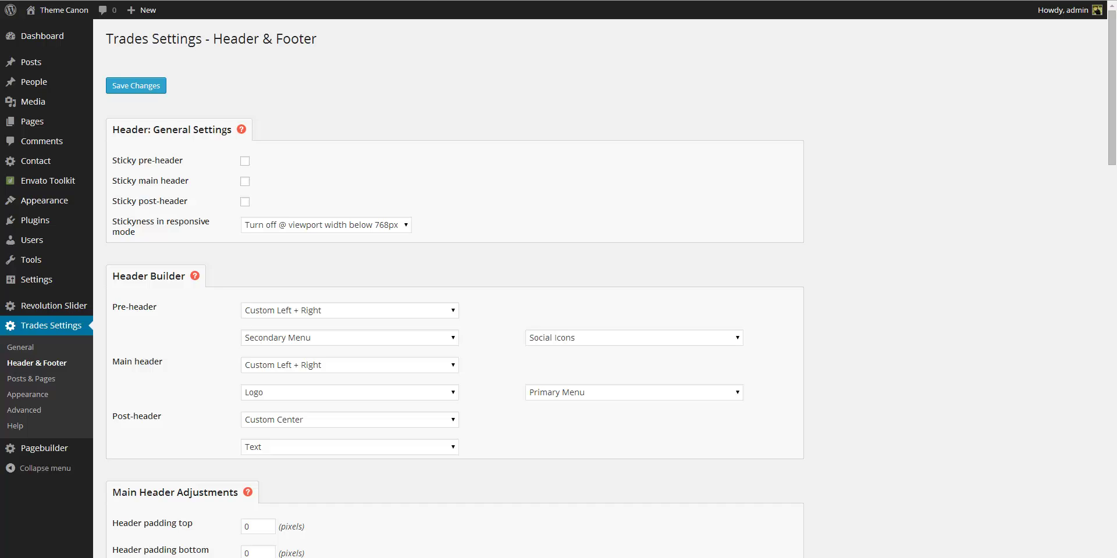
# Set the pre-header to Image header and fill the main header with Primary Menu left and Ad Banner right
pyautogui.click(452, 312)
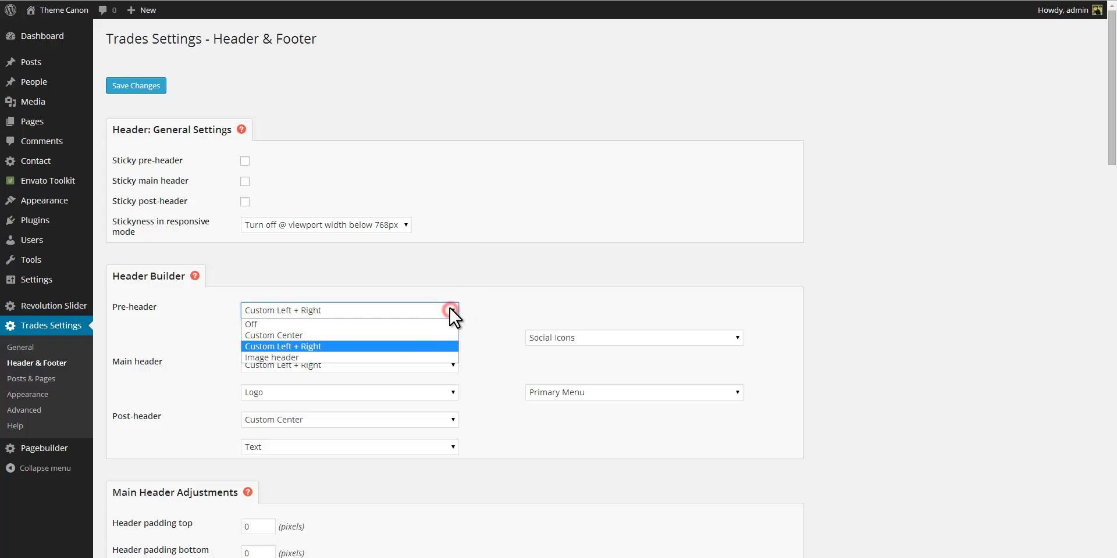
pyautogui.click(411, 356)
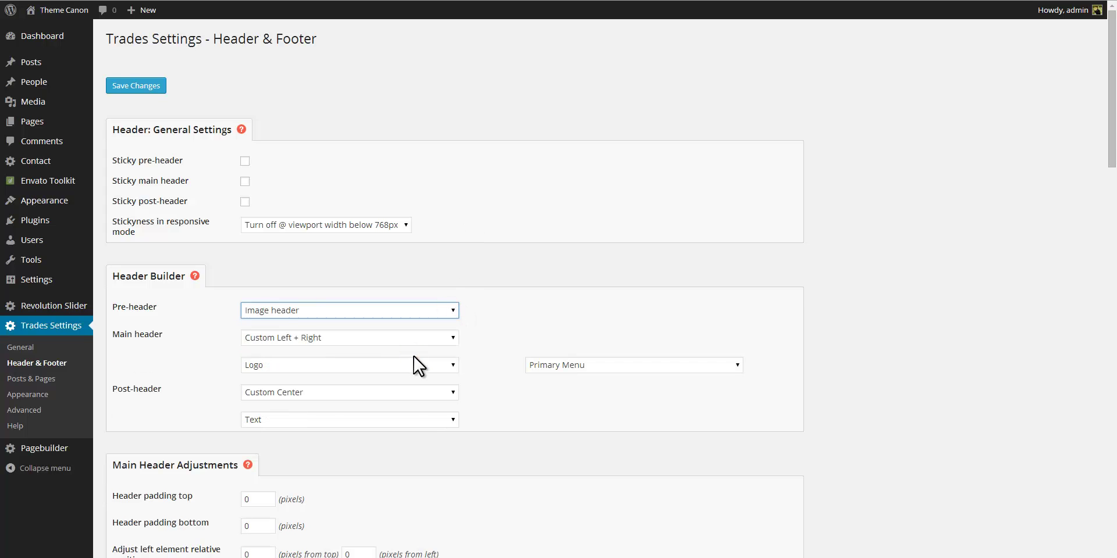
pyautogui.click(453, 367)
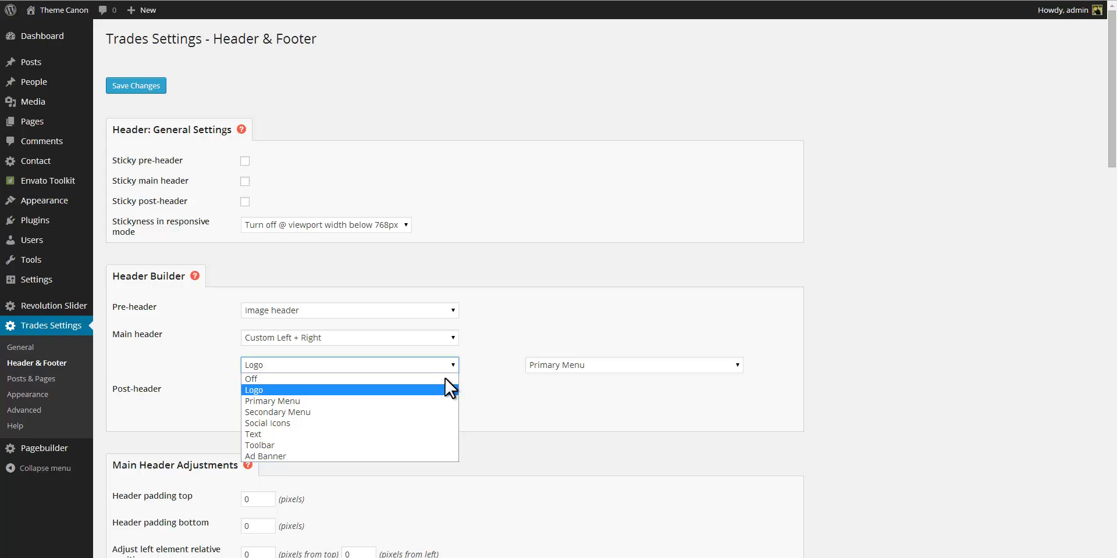
pyautogui.click(443, 401)
pyautogui.click(580, 366)
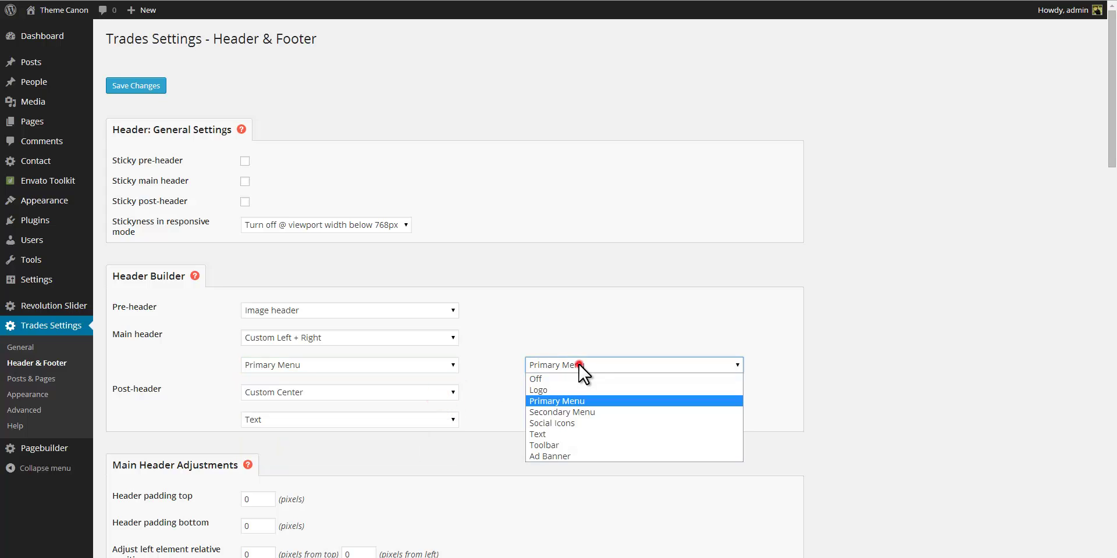
pyautogui.click(576, 456)
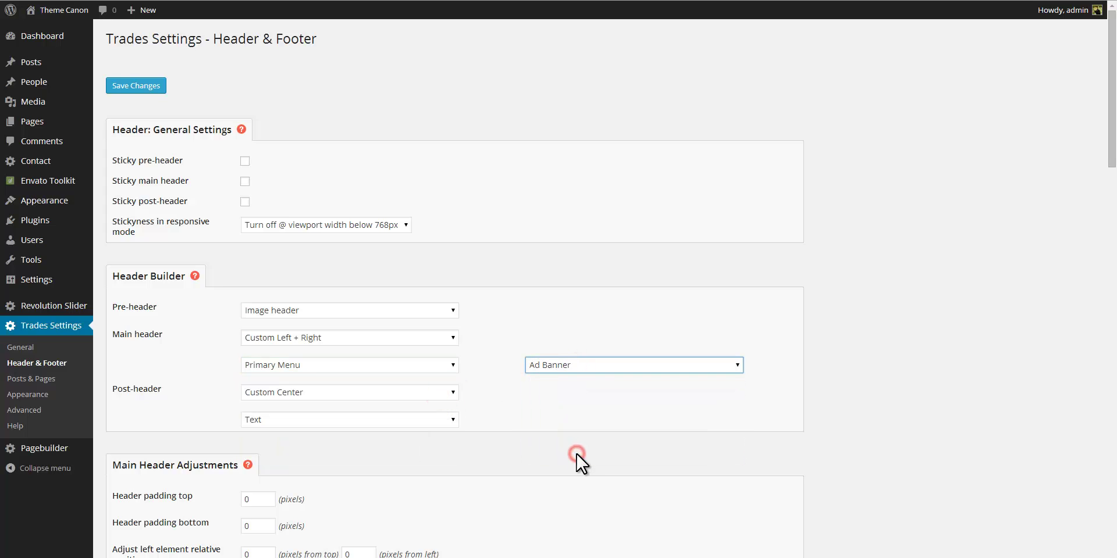
# Set the post-header to Custom Left + Right with Text left and Toolbar right, and save the changes
pyautogui.click(423, 393)
pyautogui.click(413, 428)
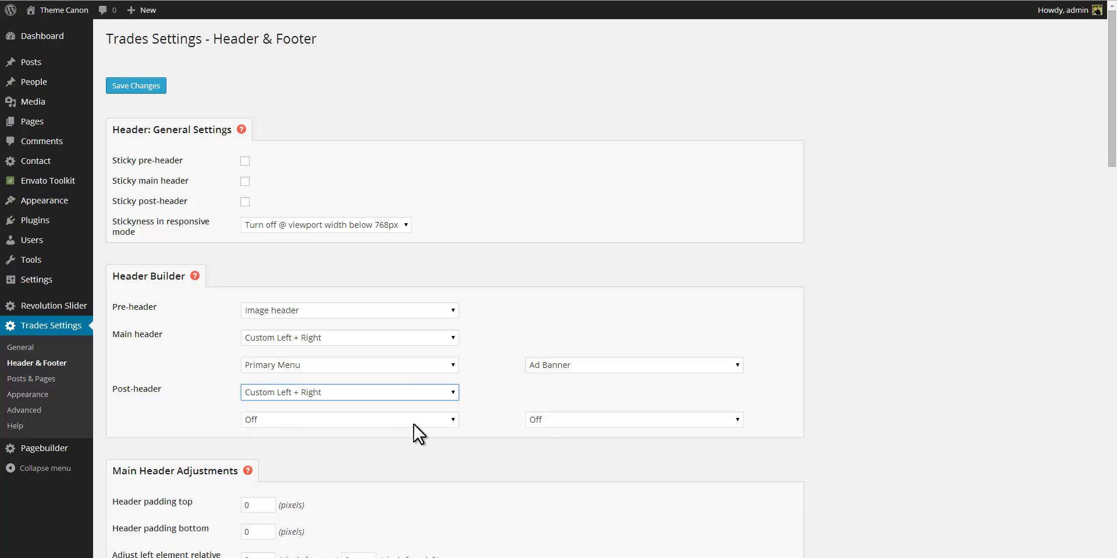
pyautogui.click(431, 419)
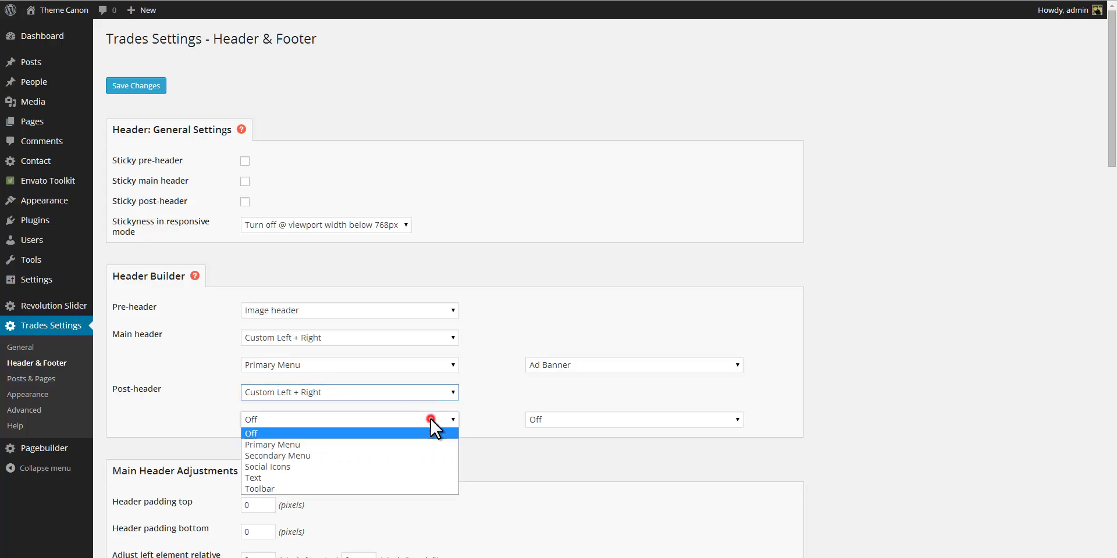
pyautogui.click(424, 478)
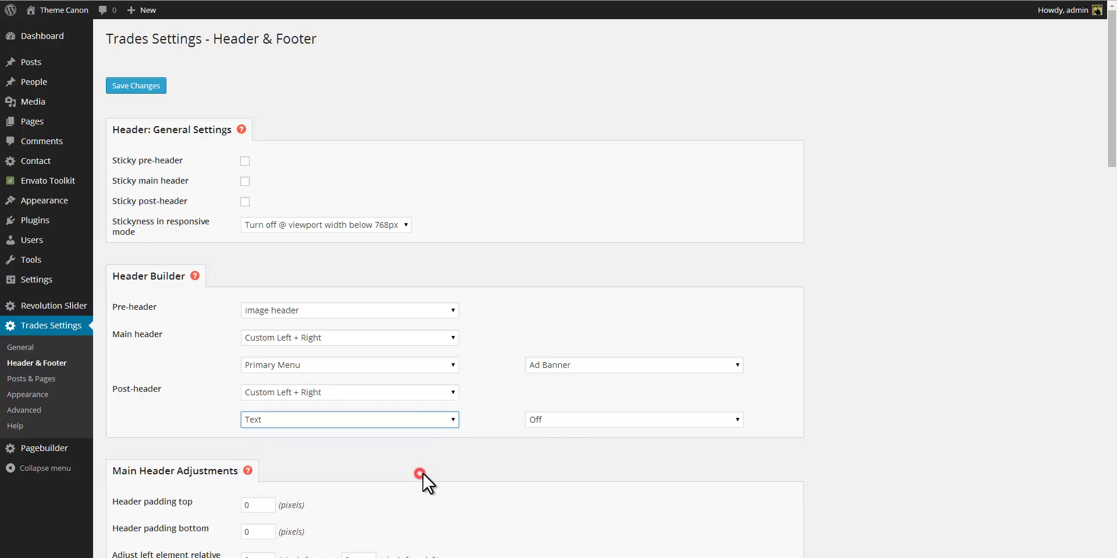
pyautogui.click(568, 420)
pyautogui.click(567, 490)
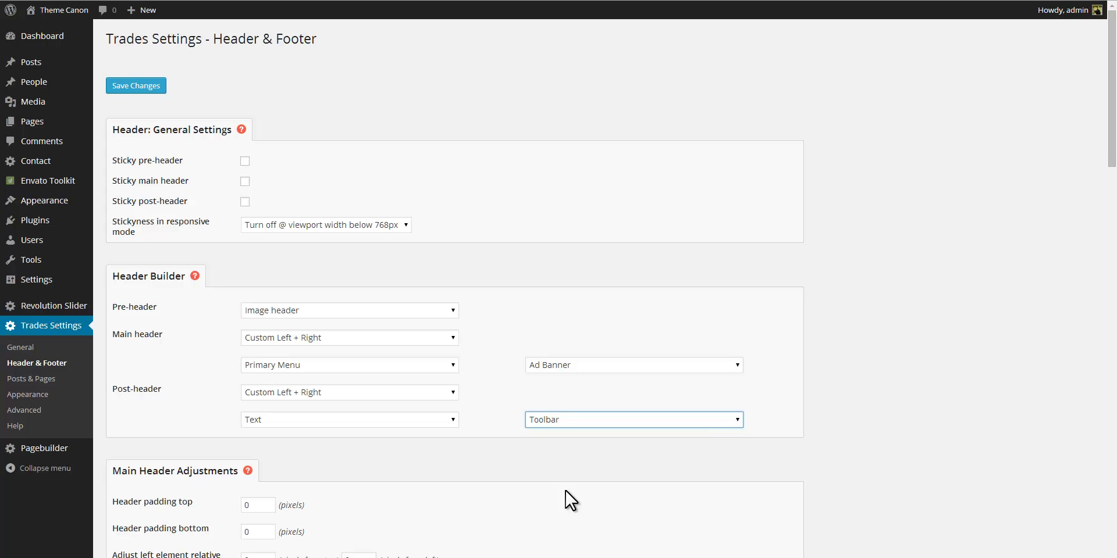
pyautogui.click(155, 85)
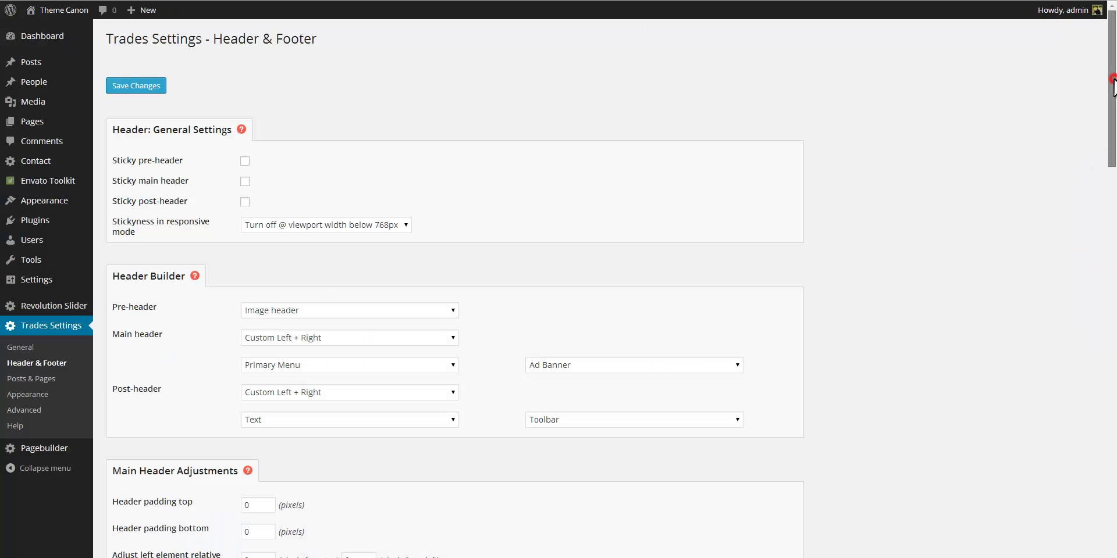
# Choose the full-size city22 image from the media library as the header image and save the changes
pyautogui.moveTo(1113, 81); pyautogui.dragTo(1098, 64)
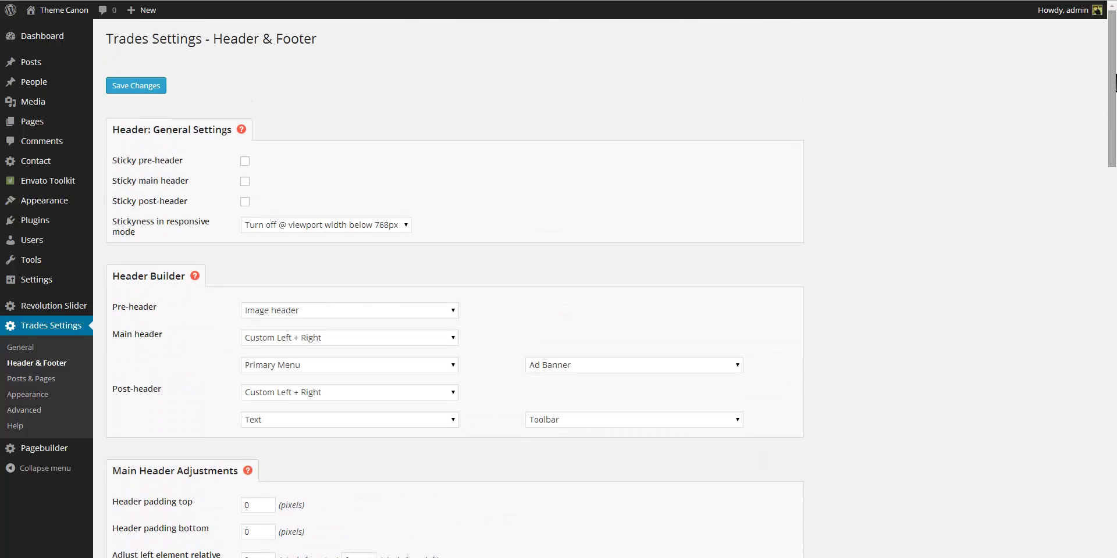
pyautogui.moveTo(1114, 75); pyautogui.dragTo(1115, 302)
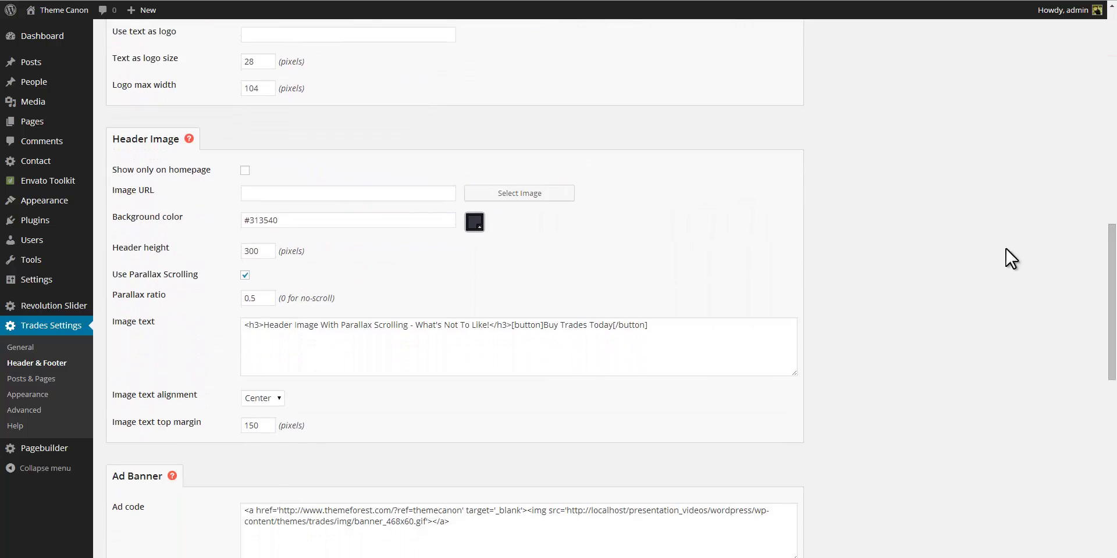
pyautogui.click(530, 189)
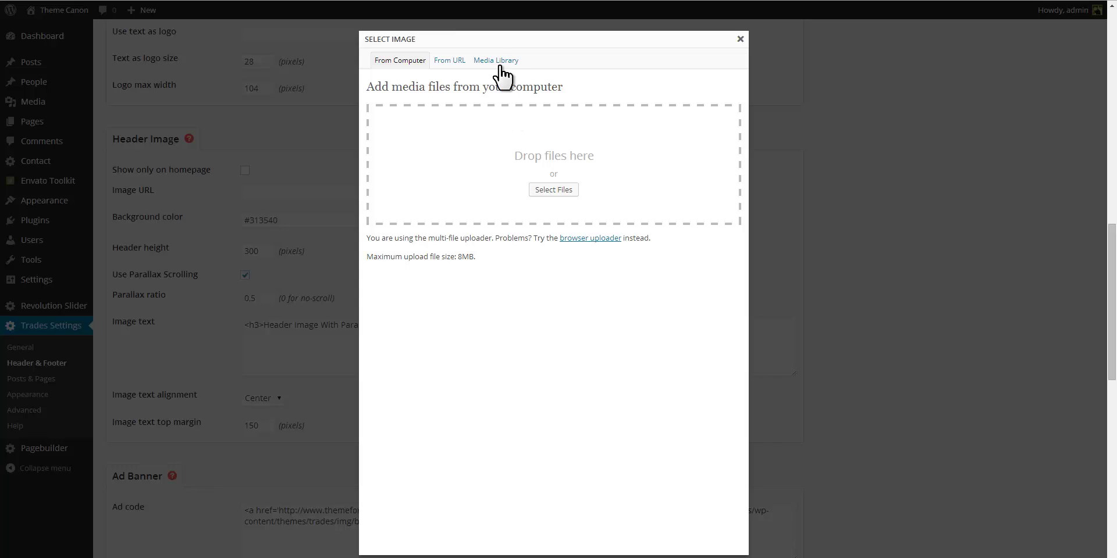
pyautogui.click(499, 62)
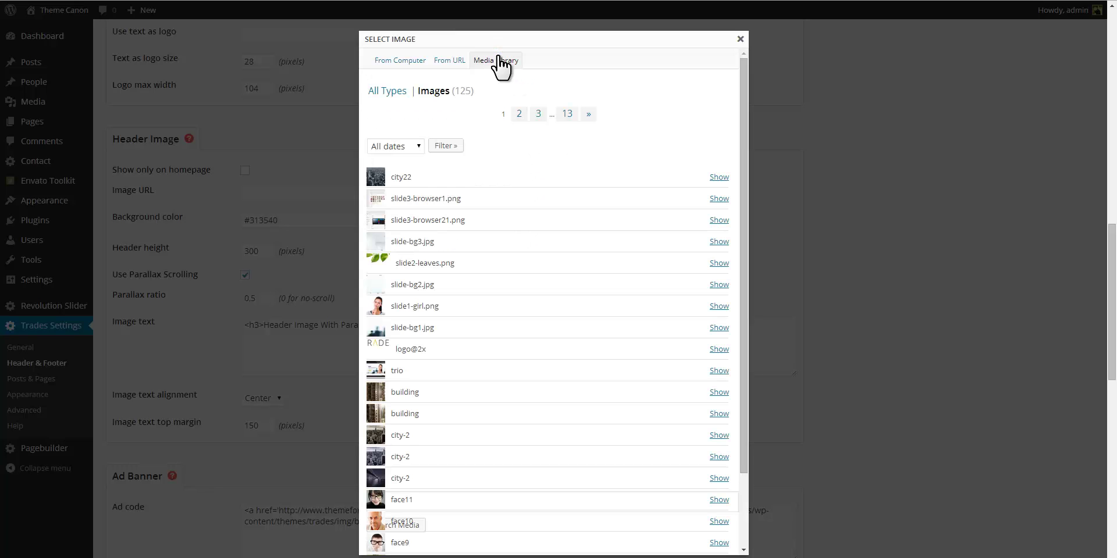
pyautogui.click(719, 176)
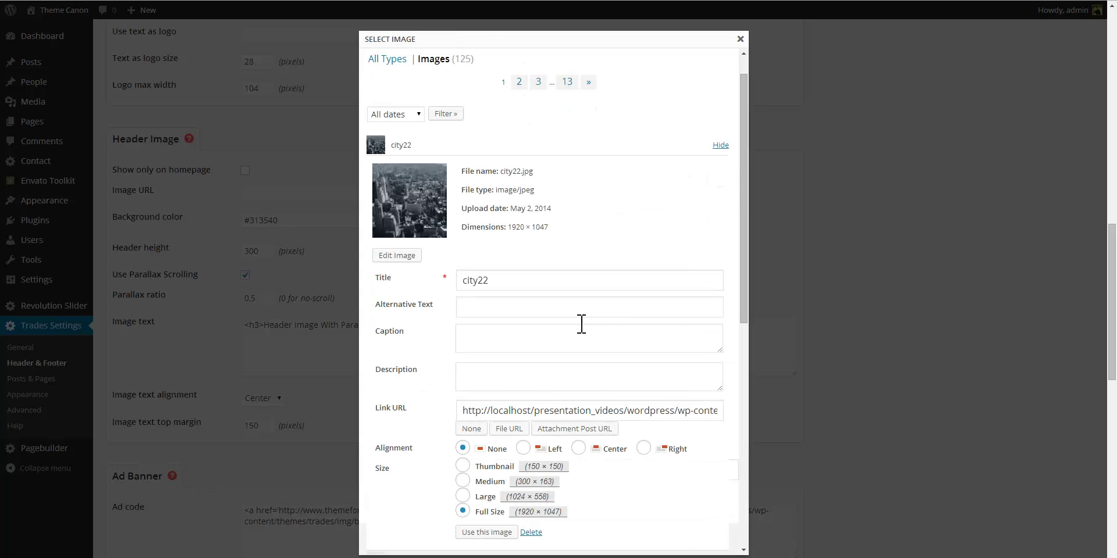
pyautogui.click(499, 533)
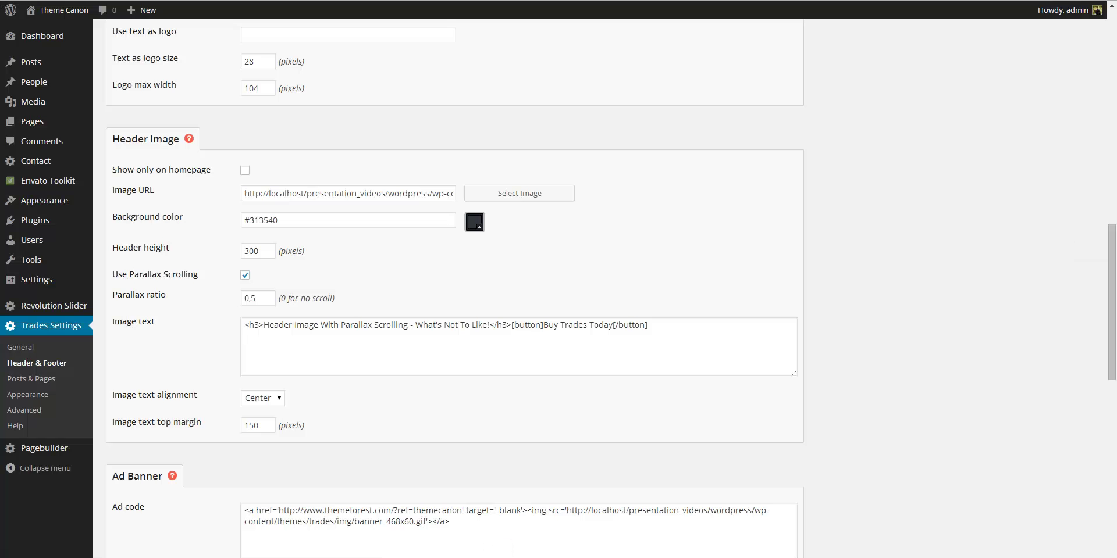
pyautogui.scroll(5, 463, 215)
pyautogui.scroll(1, 422, 224)
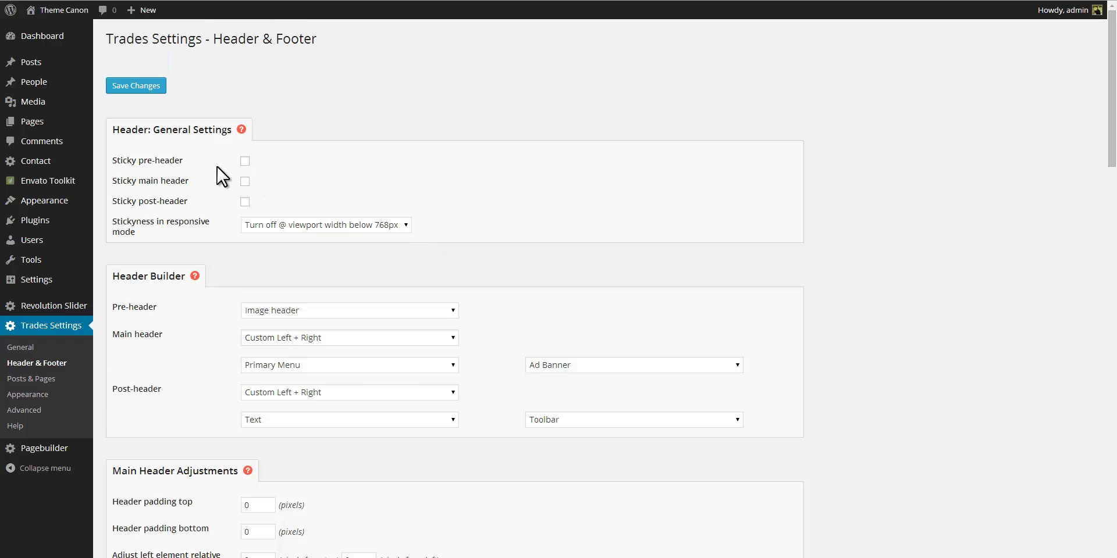
pyautogui.click(151, 87)
# Set the header image's height to 400 pixels and its parallax ratio to 0.2, and save the changes
pyautogui.scroll(-8, 353, 224)
pyautogui.scroll(-4, 354, 233)
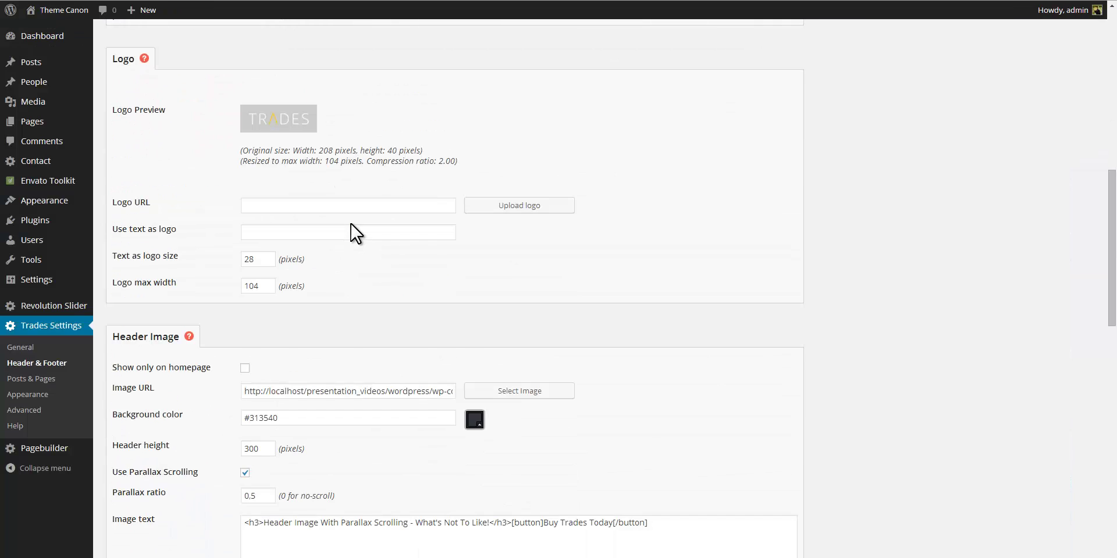
pyautogui.doubleClick(263, 333)
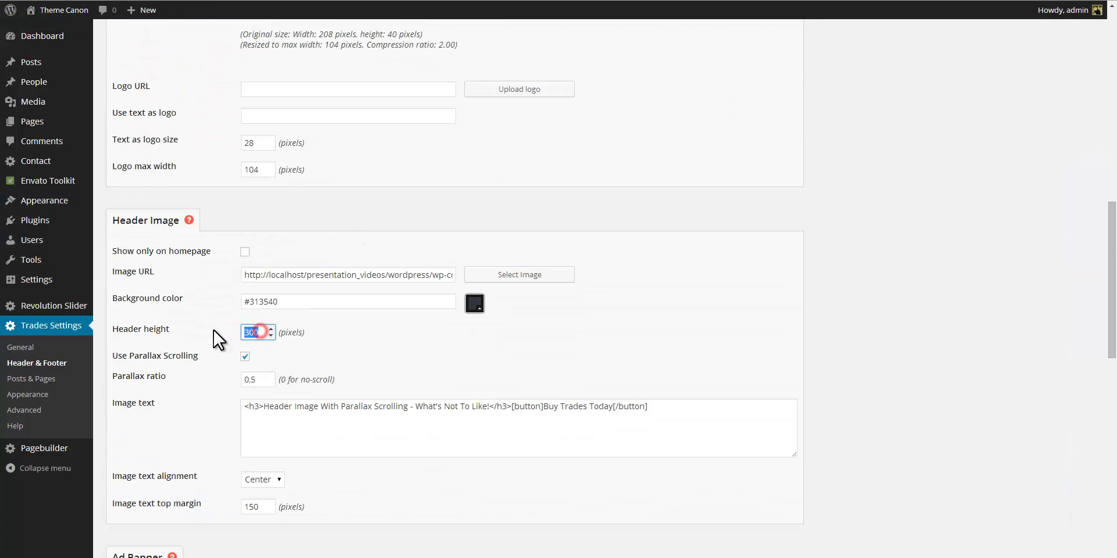
pyautogui.write('400')
pyautogui.click(269, 383)
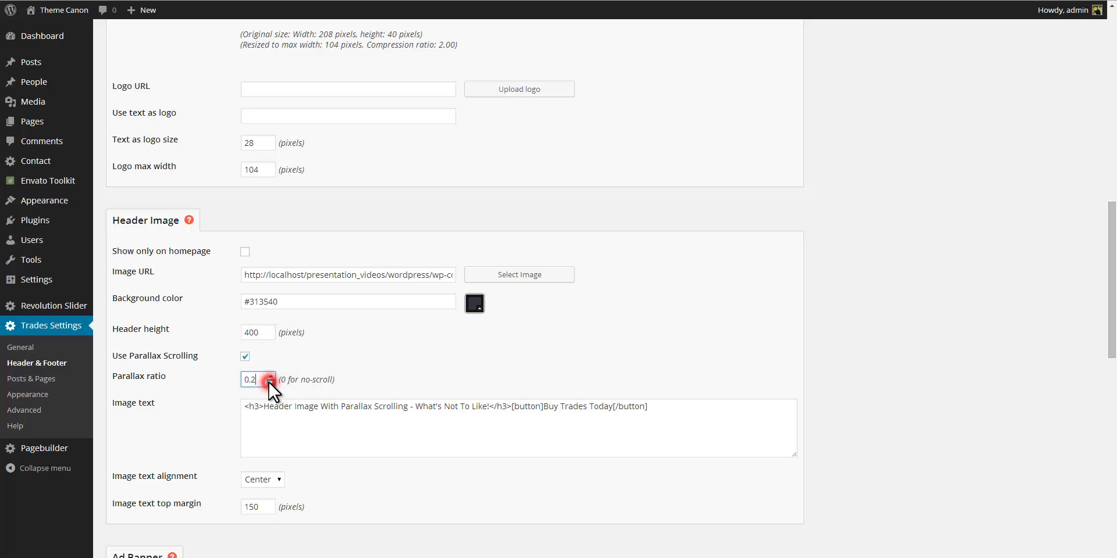
pyautogui.scroll(12, 192, 337)
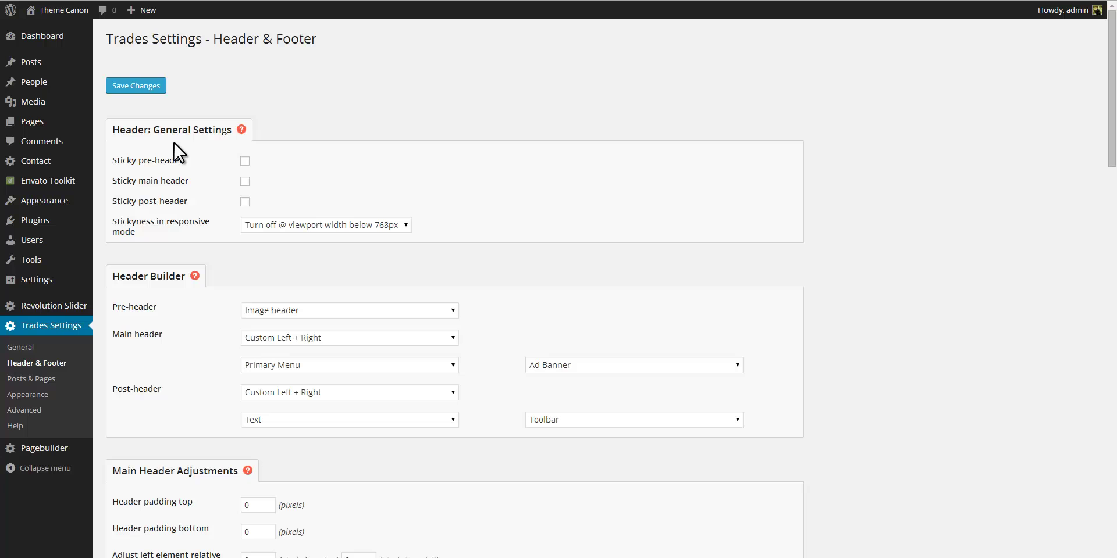
pyautogui.click(153, 86)
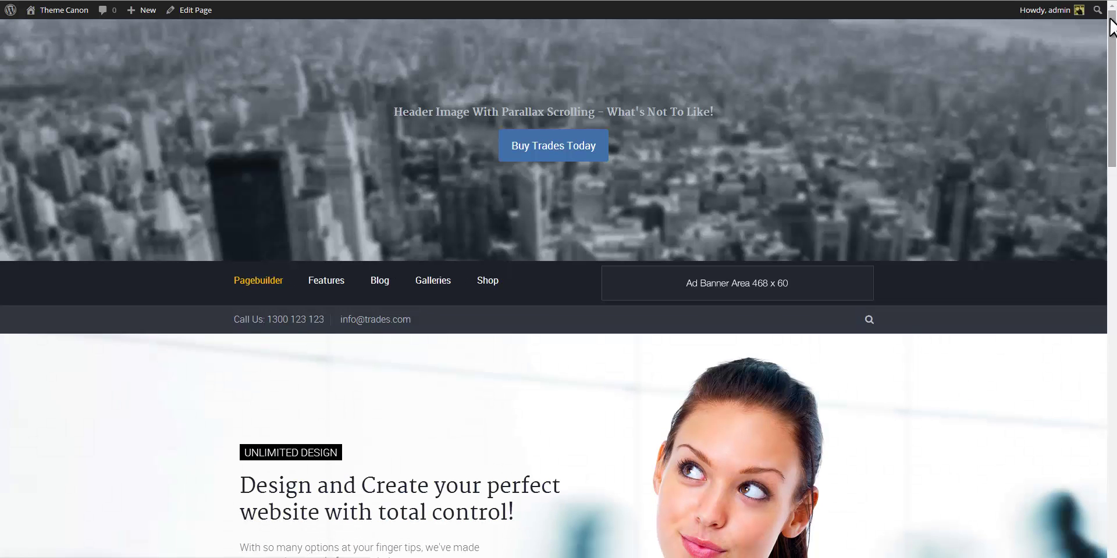
# Examine the parallax scrolling of the header image on the live front page
pyautogui.scroll(-3, 1115, 89)
pyautogui.scroll(-3, 1115, 88)
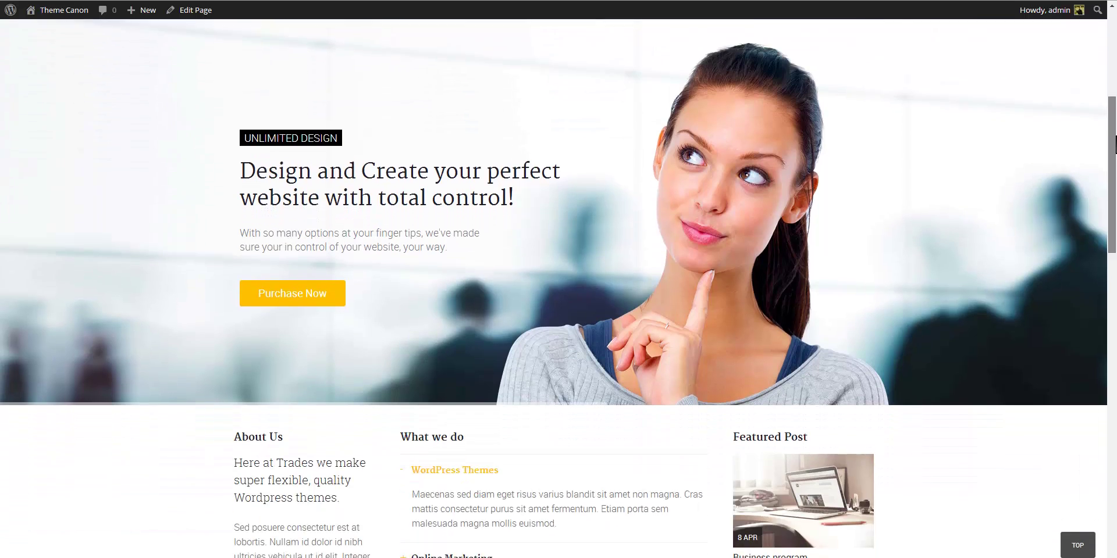
pyautogui.scroll(4, 1113, 69)
pyautogui.scroll(3, 1114, 64)
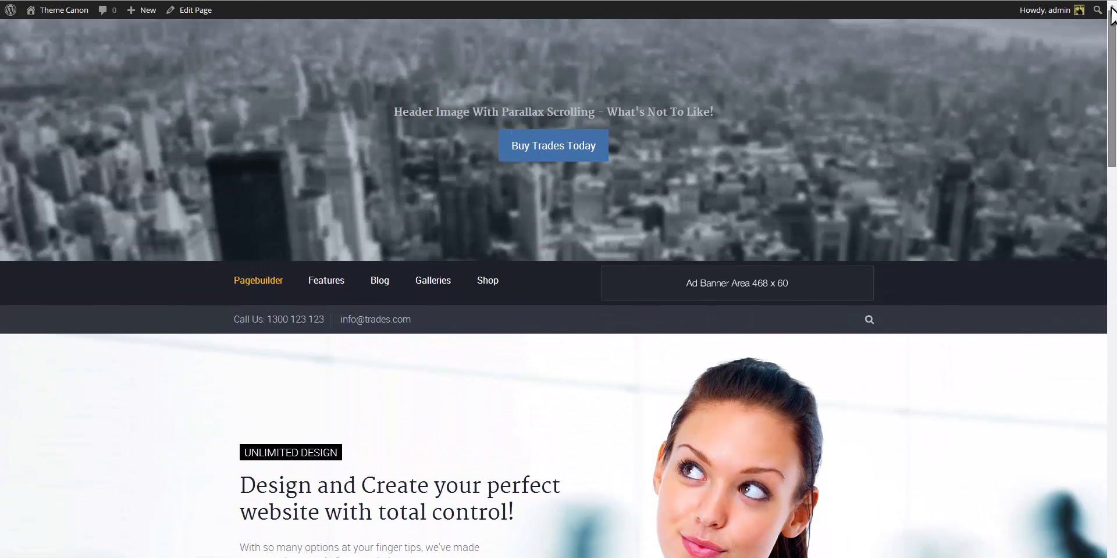
pyautogui.scroll(-5, 1112, 11)
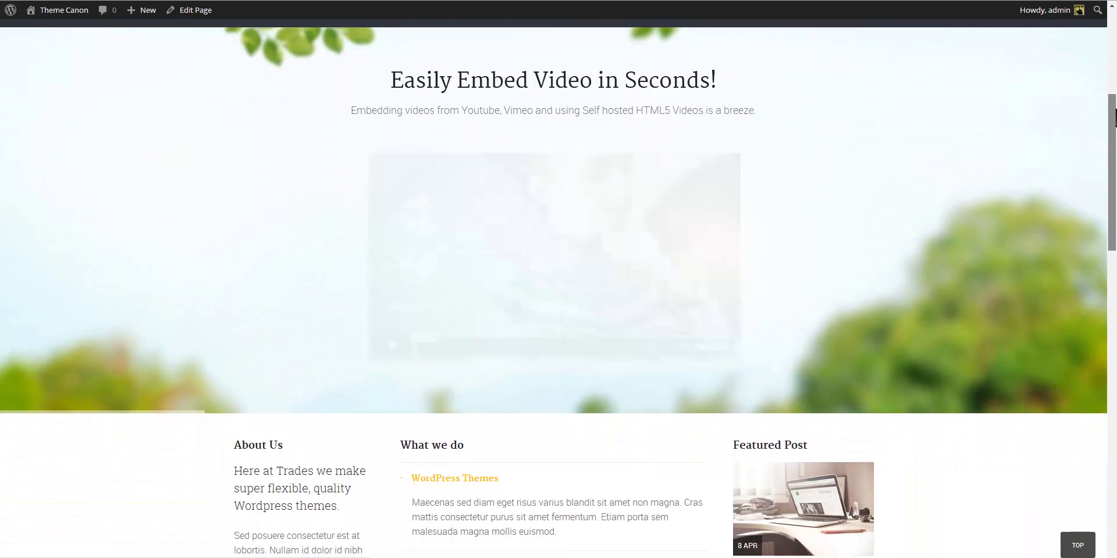
pyautogui.scroll(5, 1114, 70)
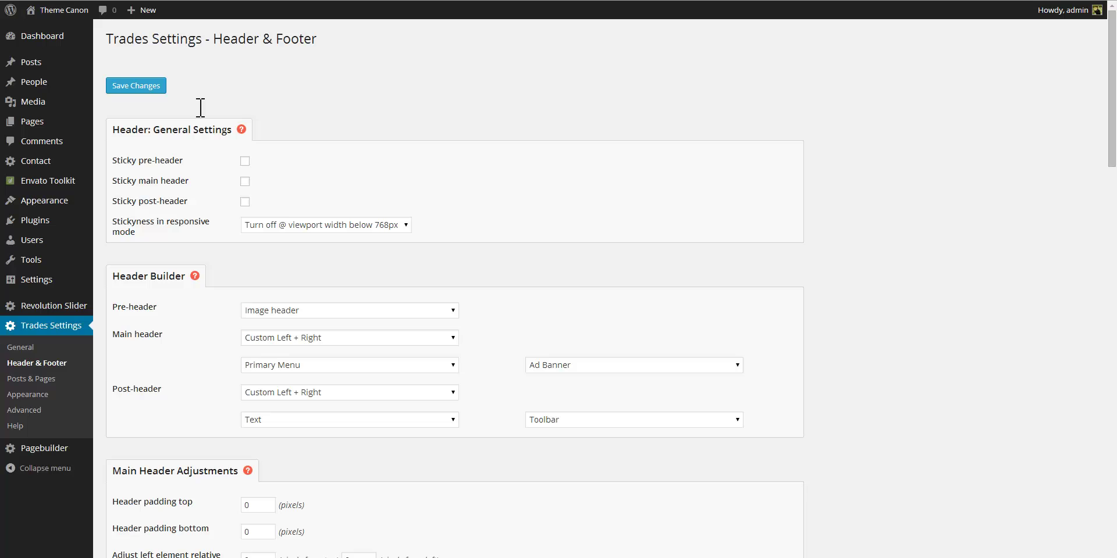
# Make the main header sticky, keeping stickyness off below a 768px viewport width, save the changes and check the live page
pyautogui.click(245, 182)
pyautogui.click(408, 225)
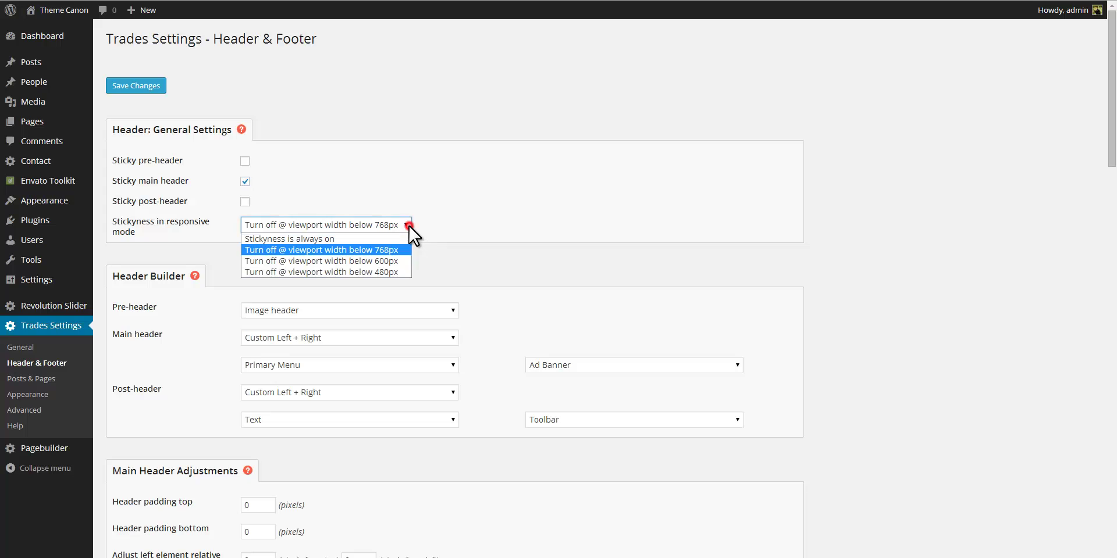
pyautogui.click(409, 226)
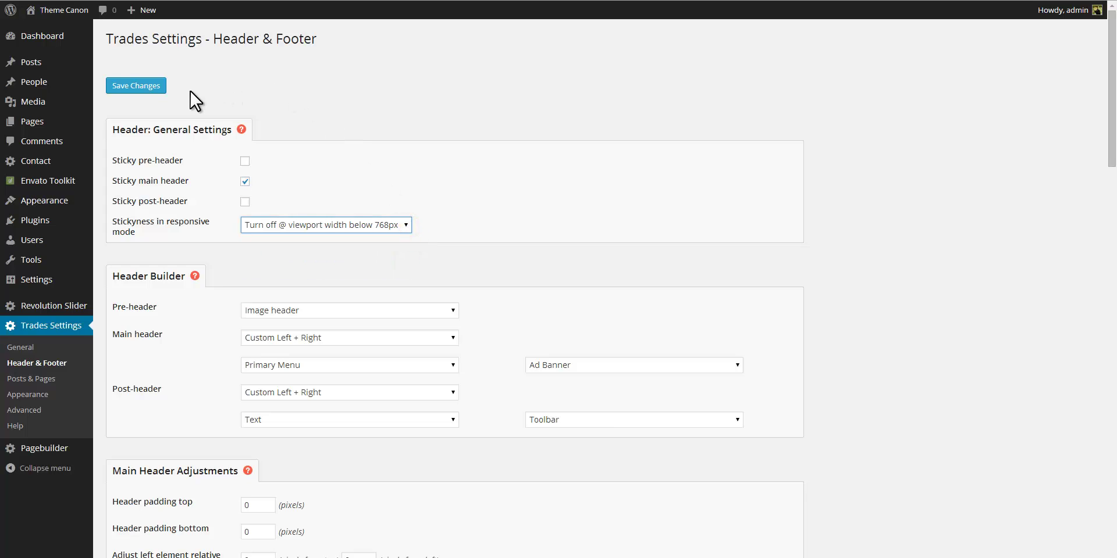
pyautogui.click(148, 86)
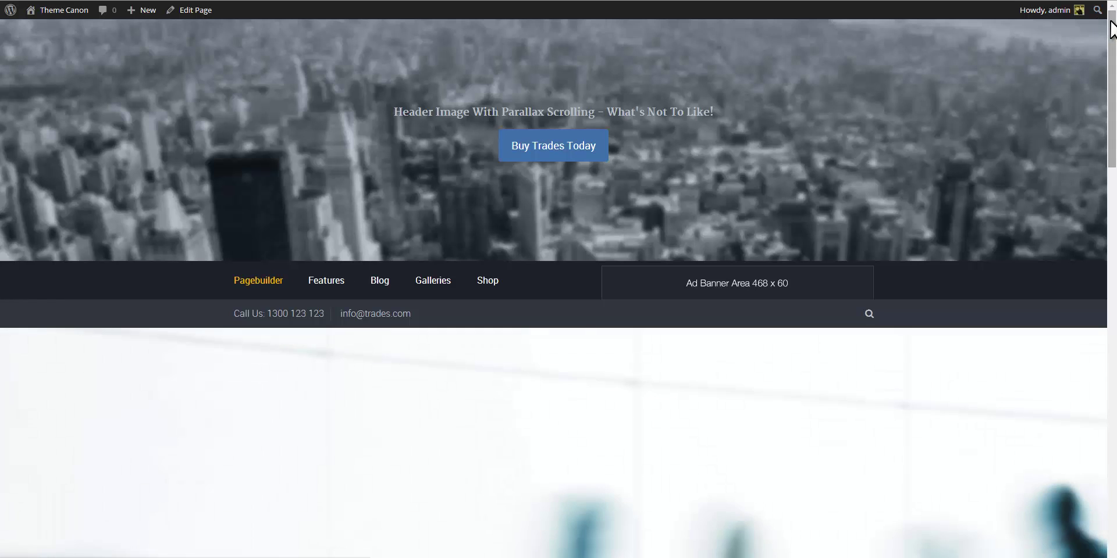
pyautogui.moveTo(1112, 29)
pyautogui.mouseDown()
pyautogui.moveTo(1113, 180)
pyautogui.moveTo(1112, 24)
pyautogui.mouseUp()
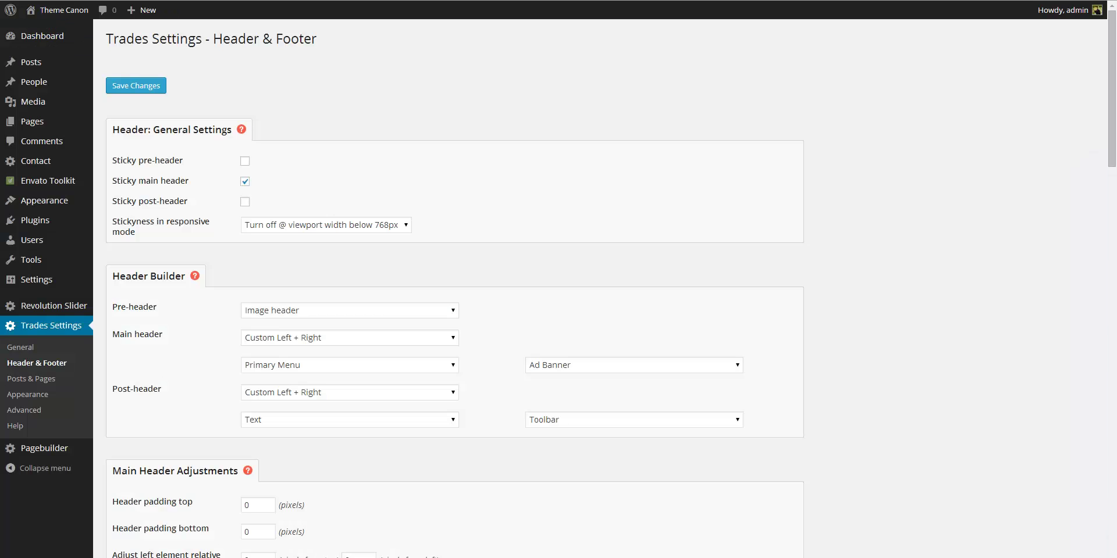
# Set the main header's top and bottom padding to 20 pixels each and save the changes
pyautogui.scroll(-5, 387, 170)
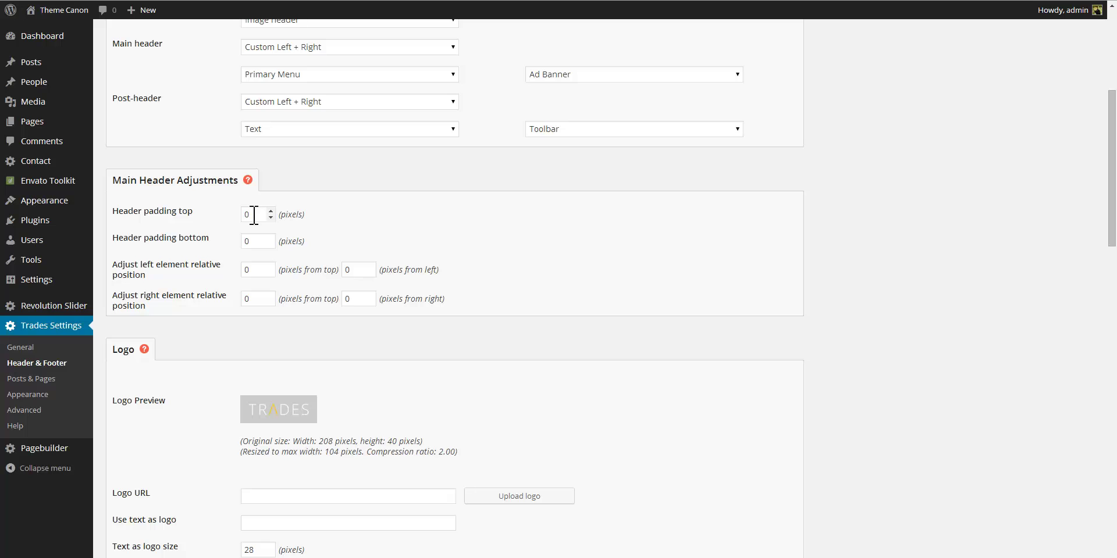
pyautogui.moveTo(254, 215); pyautogui.dragTo(242, 246)
pyautogui.write('2020')
pyautogui.scroll(5, 235, 248)
pyautogui.click(141, 88)
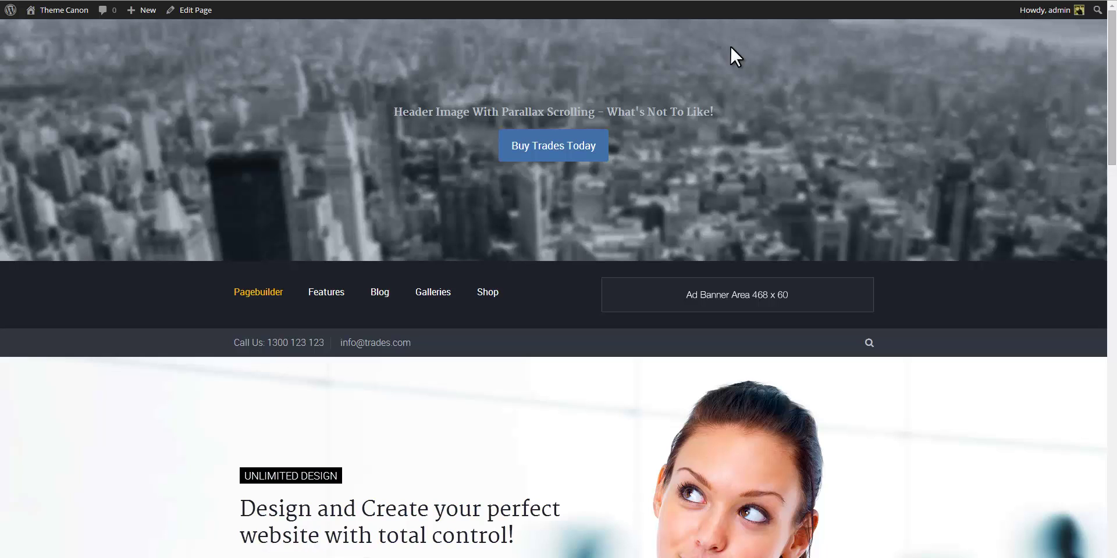
# Try out the post-header's search tool on the live page by opening and closing its search field
pyautogui.click(868, 344)
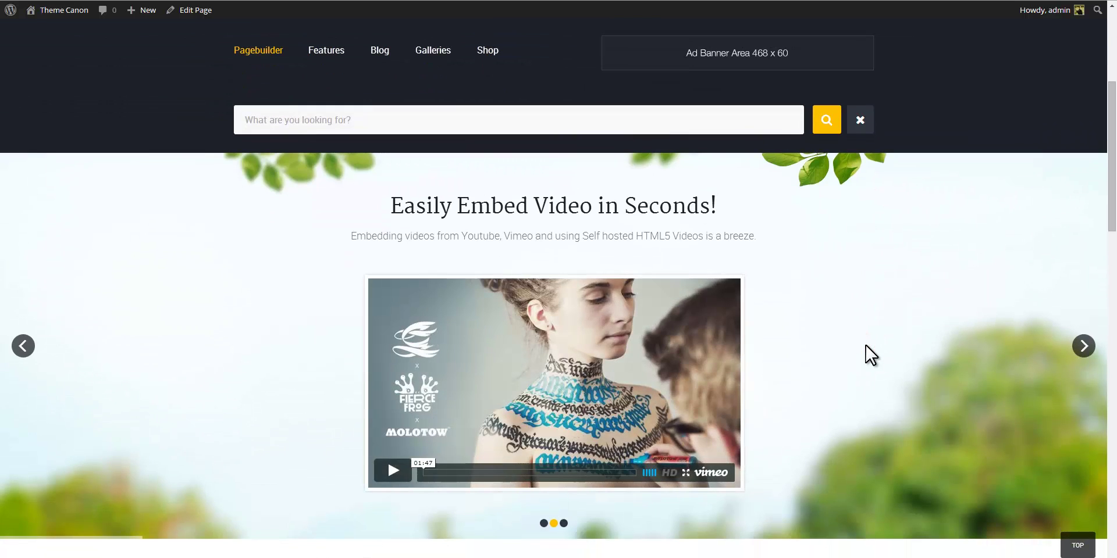
pyautogui.click(860, 120)
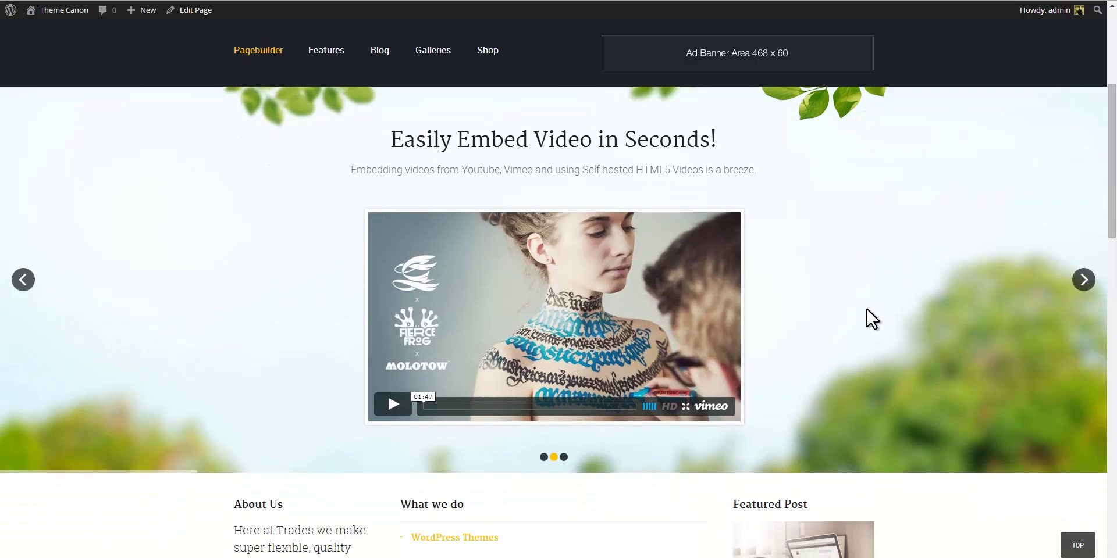
pyautogui.scroll(5, 870, 318)
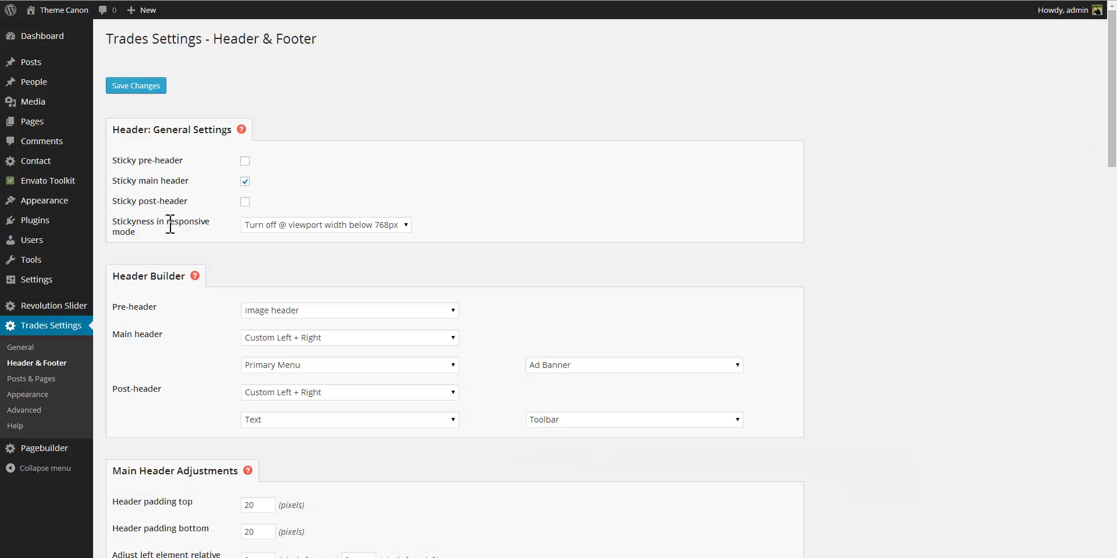
# Put the Logo on the main header's left, set the post-header to Custom Center with the Primary Menu, and save the changes
pyautogui.click(454, 366)
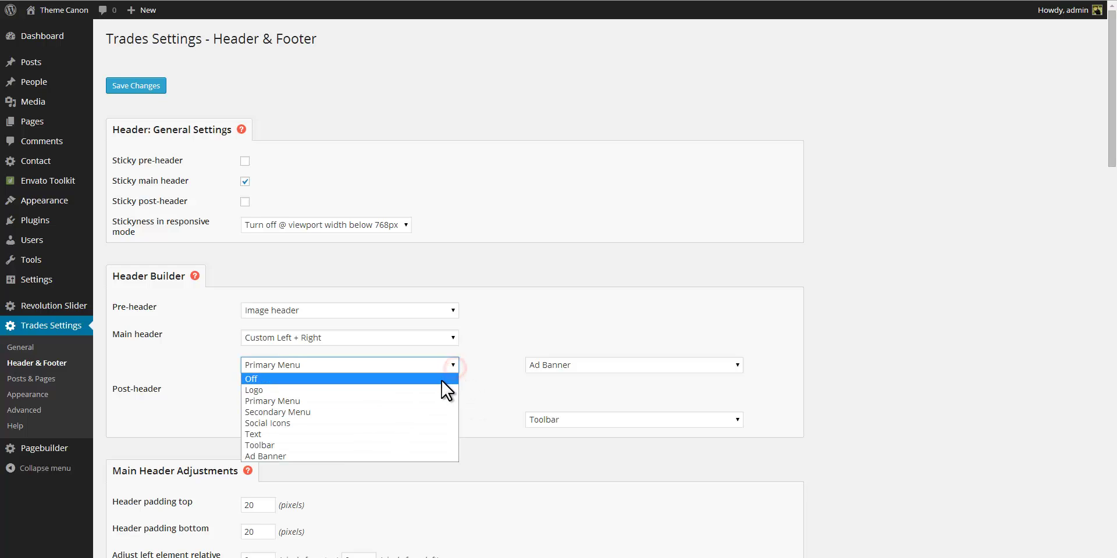
pyautogui.click(447, 390)
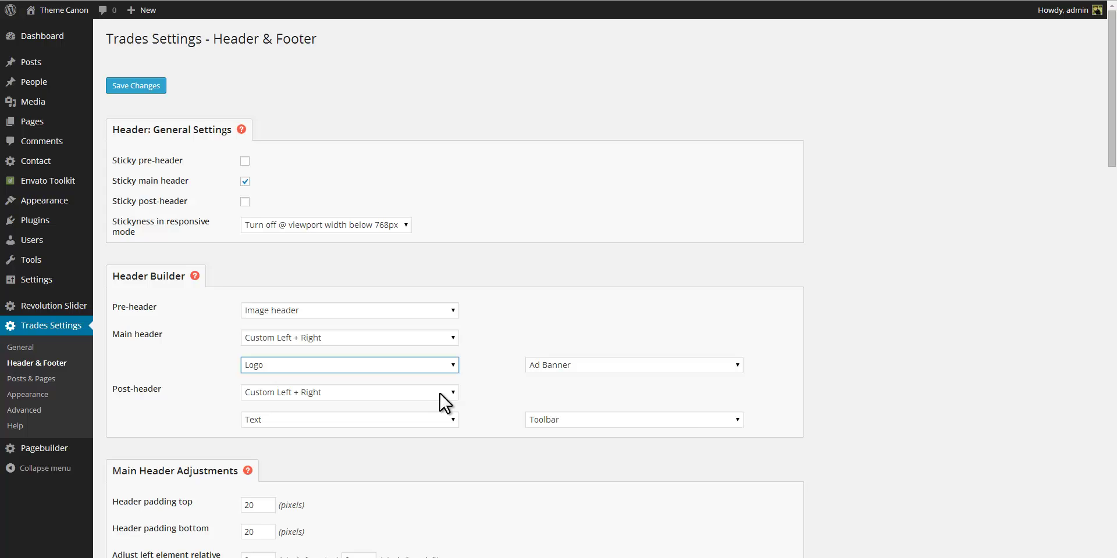
pyautogui.click(451, 392)
pyautogui.click(437, 418)
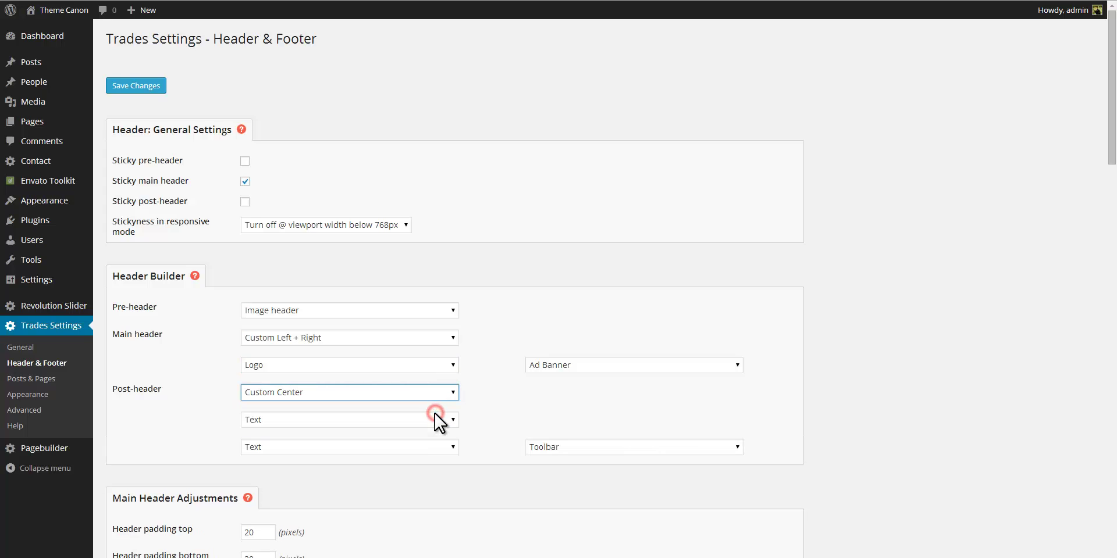
pyautogui.click(447, 419)
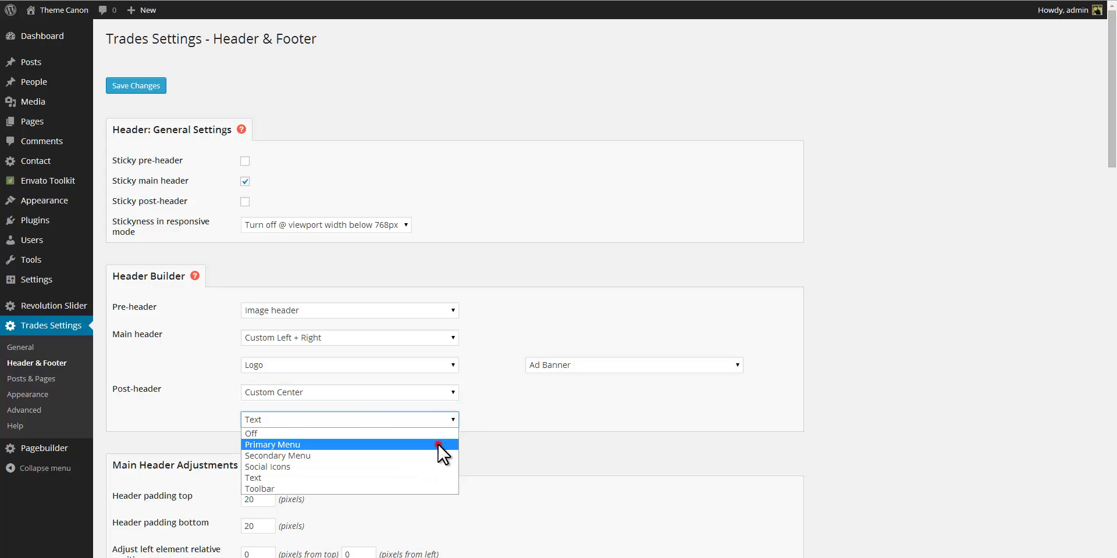
pyautogui.click(440, 444)
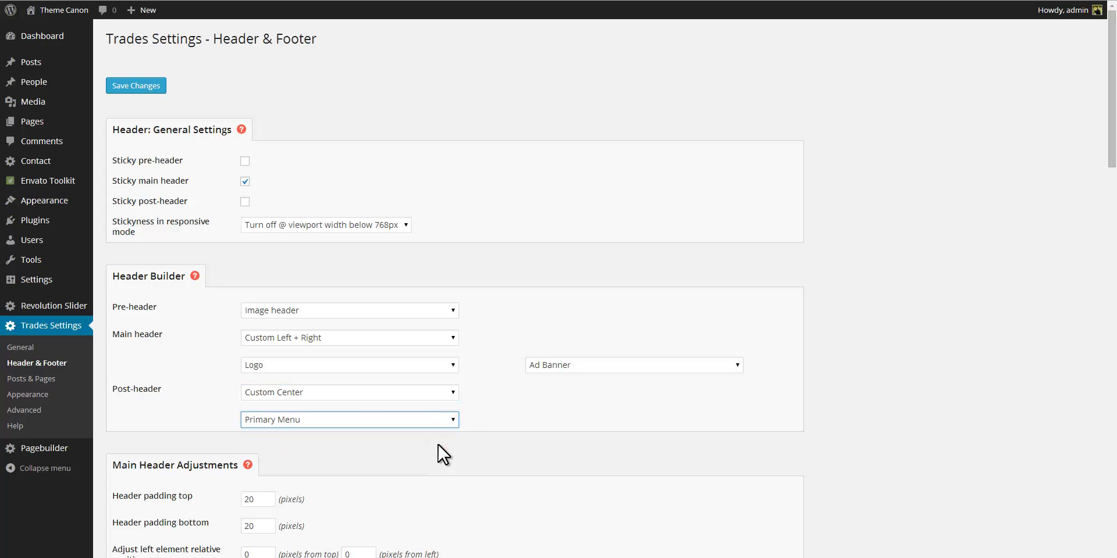
pyautogui.click(140, 86)
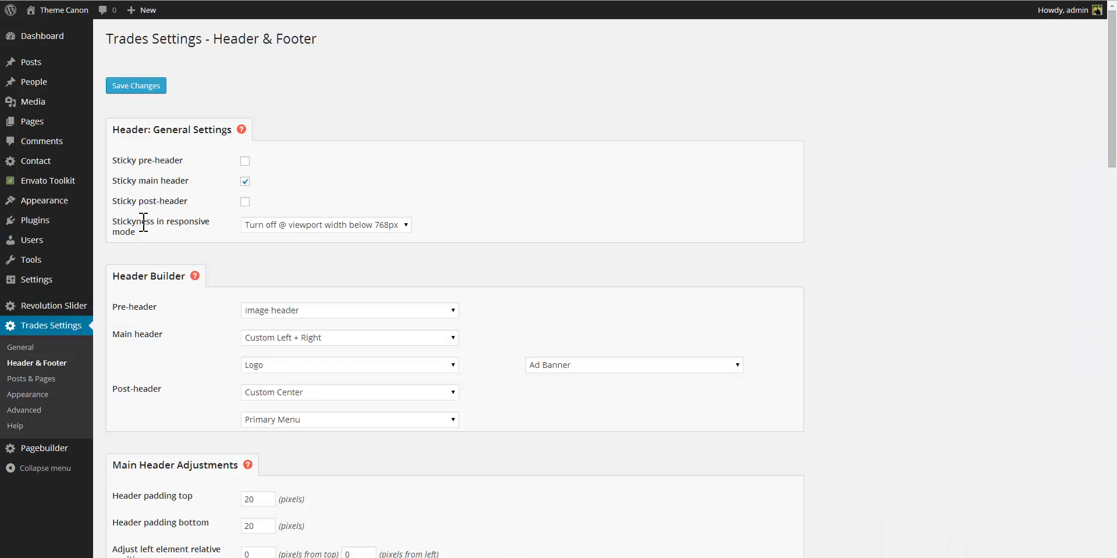
# Set the logo's max width to 208 pixels, make the post-header sticky as well, and save the changes
pyautogui.scroll(-4, 144, 230)
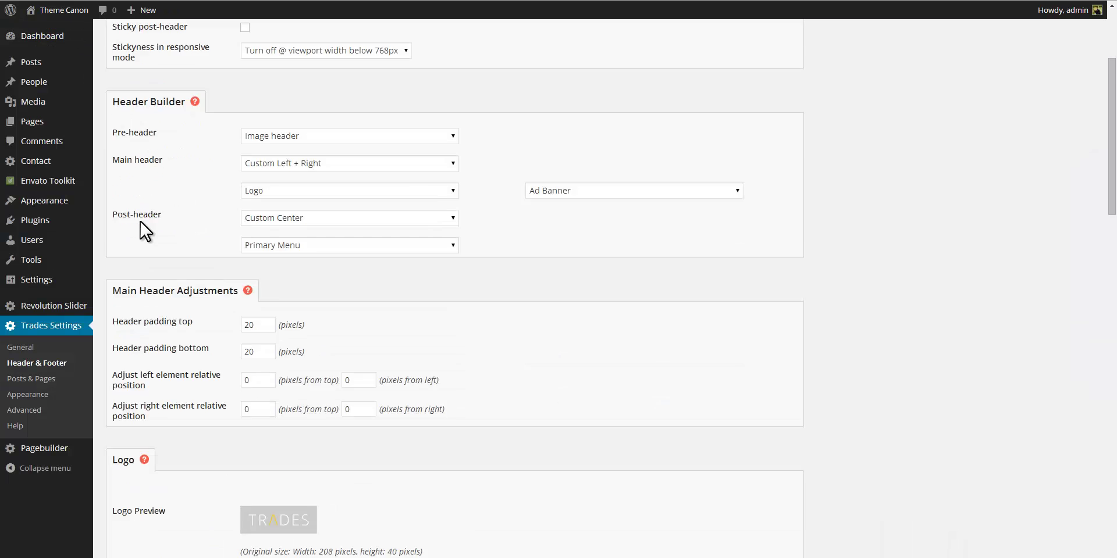
pyautogui.scroll(-3, 208, 295)
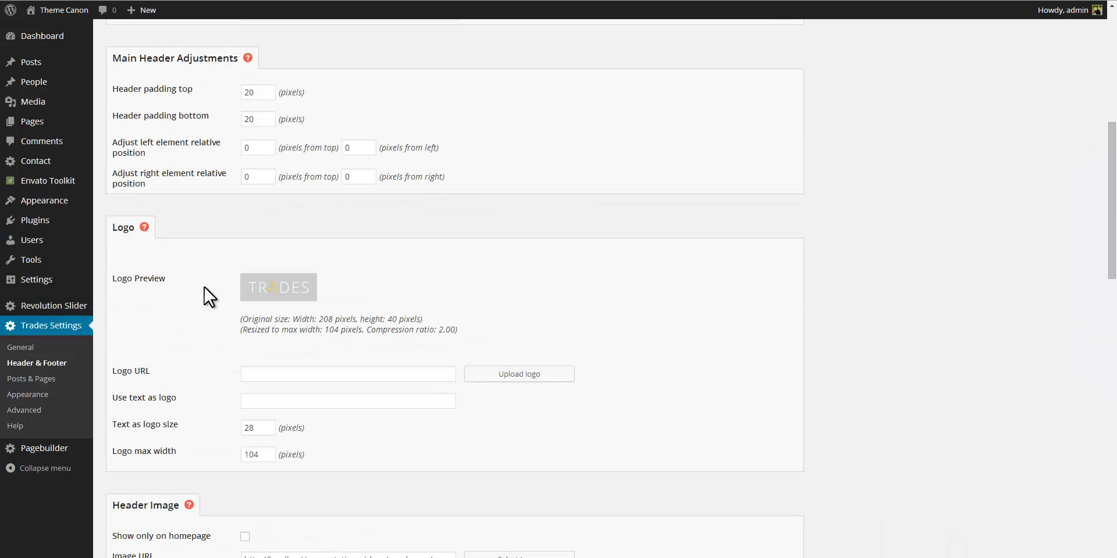
pyautogui.doubleClick(265, 455)
pyautogui.write('208')
pyautogui.click(223, 357)
pyautogui.scroll(7, 224, 359)
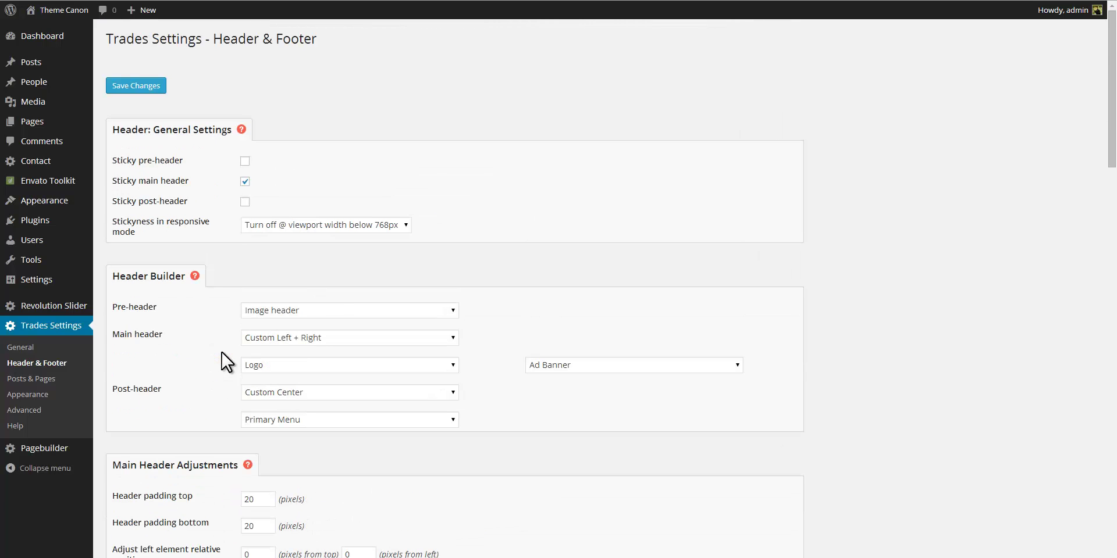
pyautogui.click(245, 202)
pyautogui.click(157, 85)
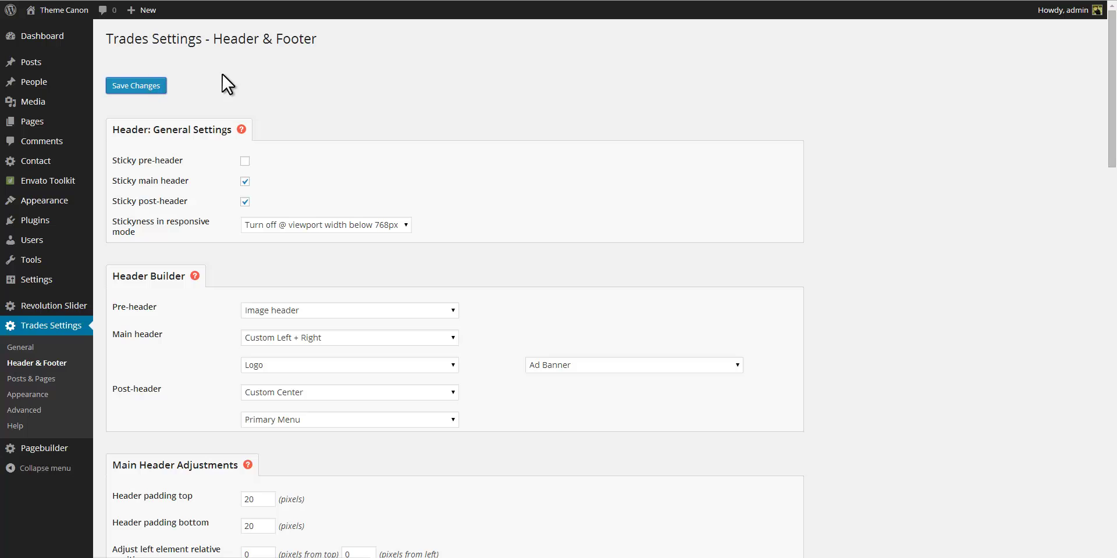
# Reload the live front page and check the logo size and the sticky main header and post-header
pyautogui.hotkey('ctrl', 'Tab')
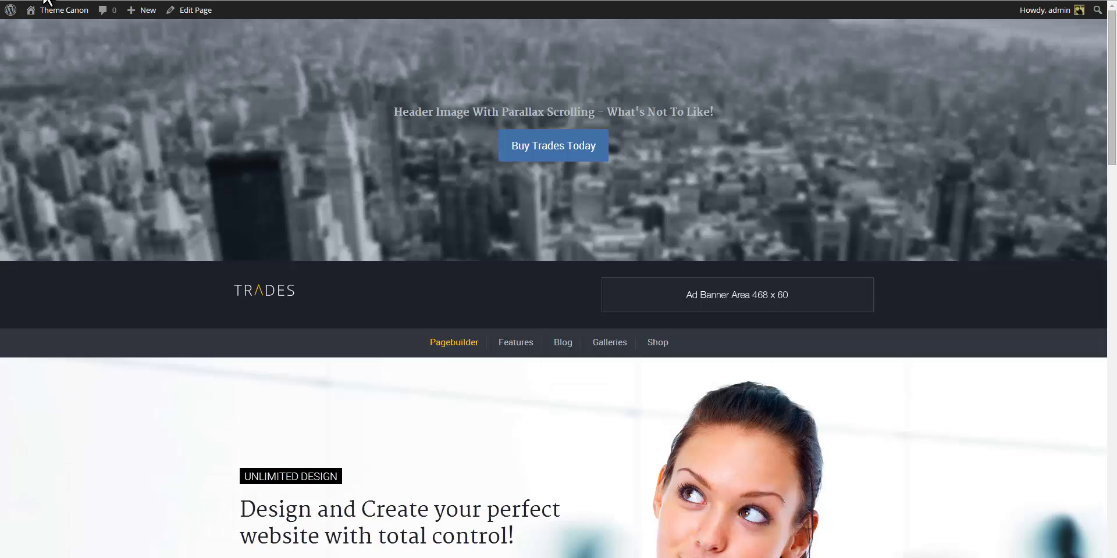
pyautogui.press('F5')
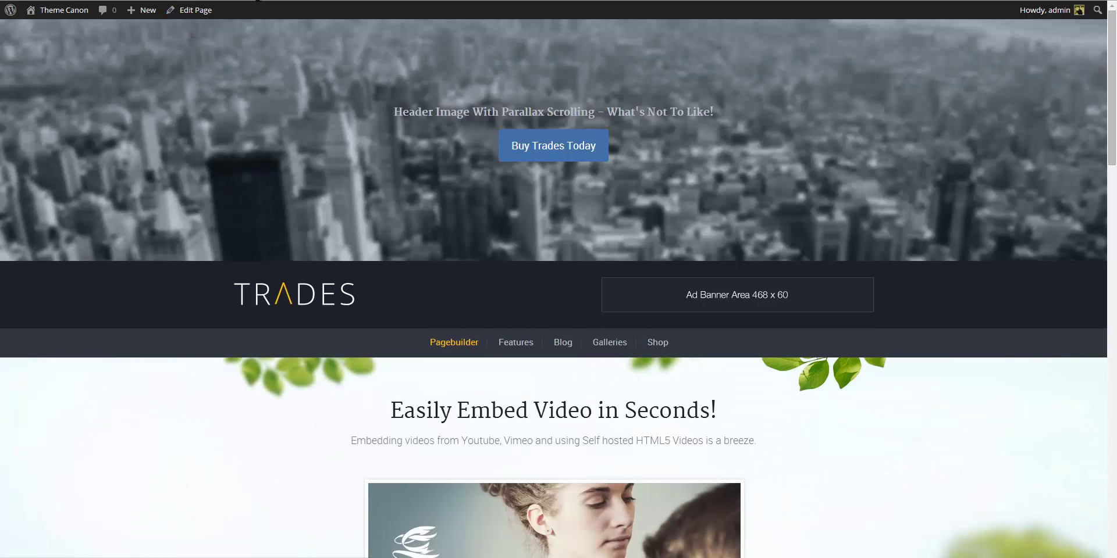
pyautogui.moveTo(1111, 43)
pyautogui.mouseDown()
pyautogui.moveTo(1112, 216)
pyautogui.moveTo(1110, 35)
pyautogui.mouseUp()
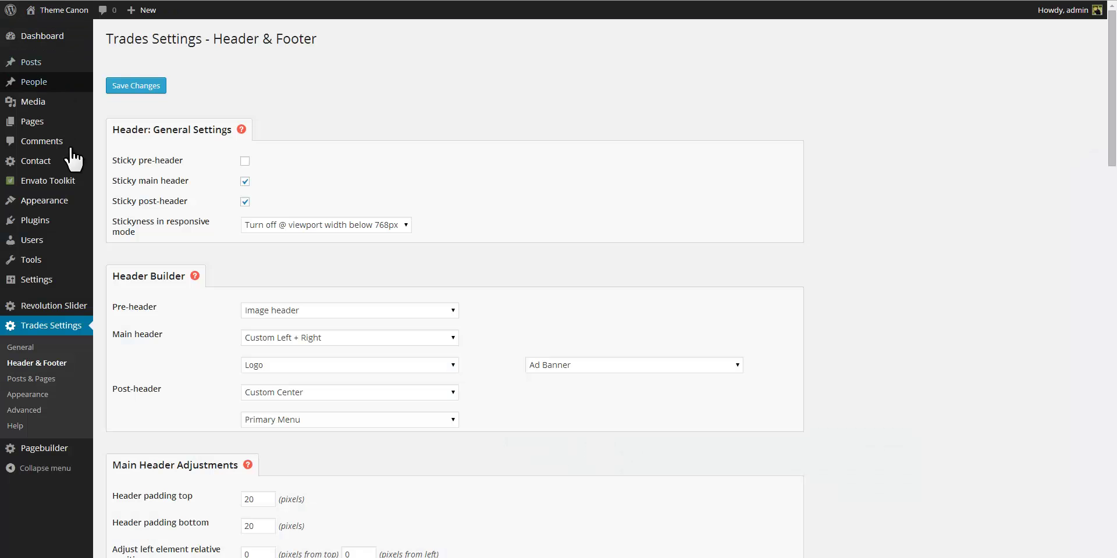
# Add a custom link to the Primary Menu with the URL # and the link text <em class="fa fa-search"></em>
pyautogui.moveTo(71, 206)
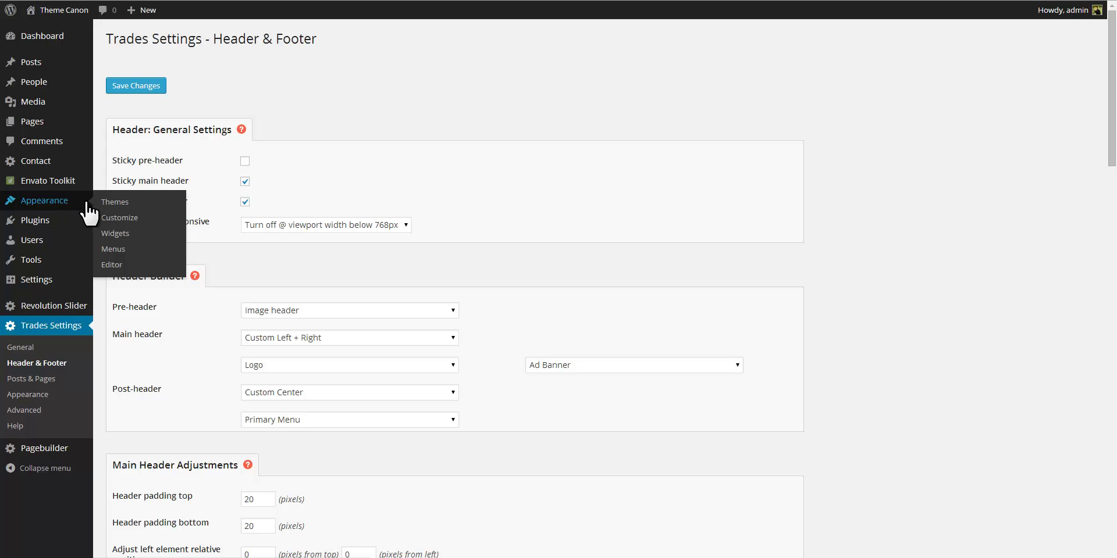
pyautogui.click(114, 249)
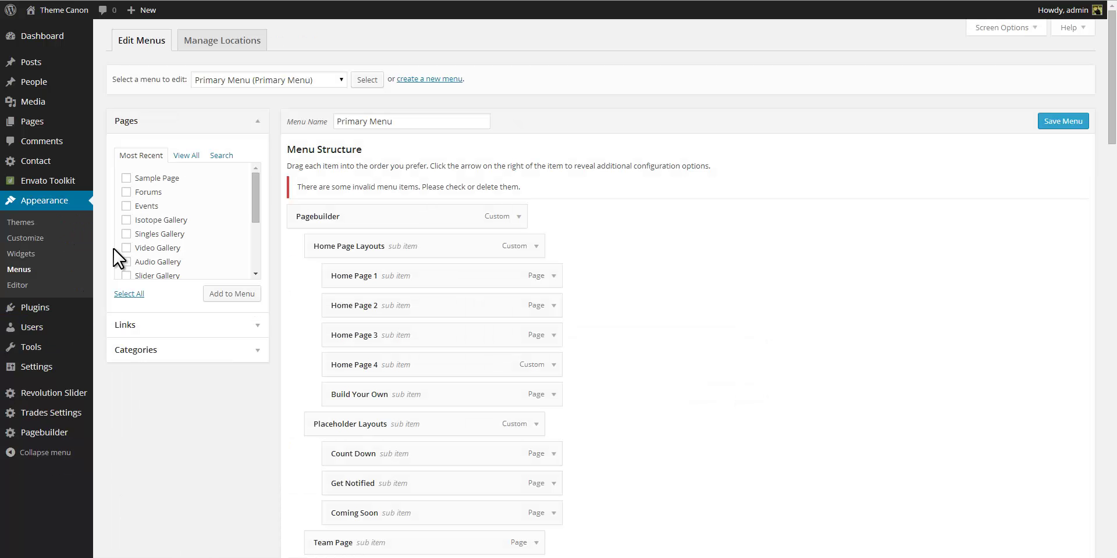
pyautogui.click(150, 319)
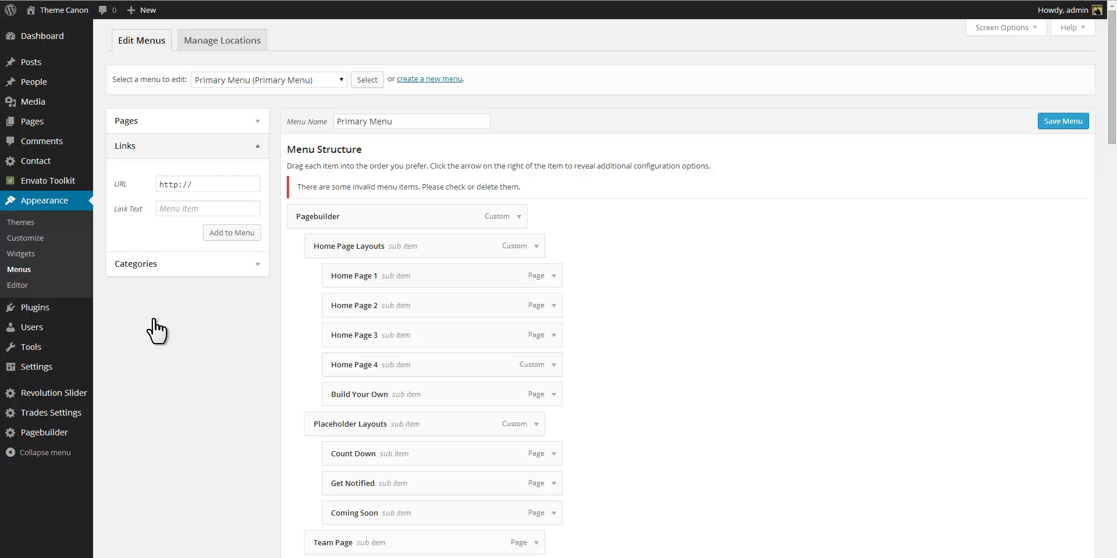
pyautogui.click(193, 207)
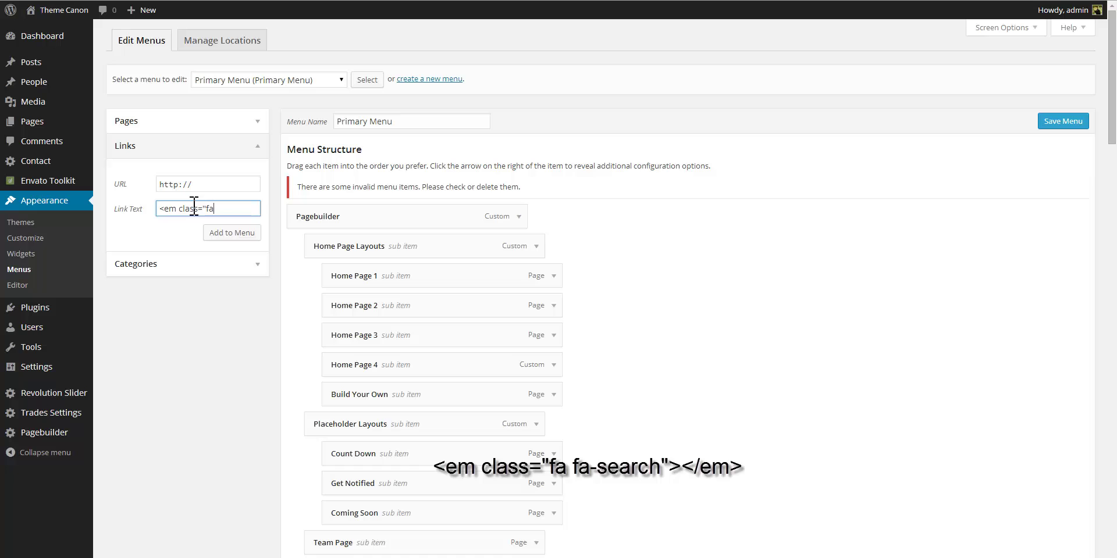
pyautogui.write('search"></em>')
pyautogui.moveTo(199, 185); pyautogui.dragTo(107, 182)
pyautogui.write('3')
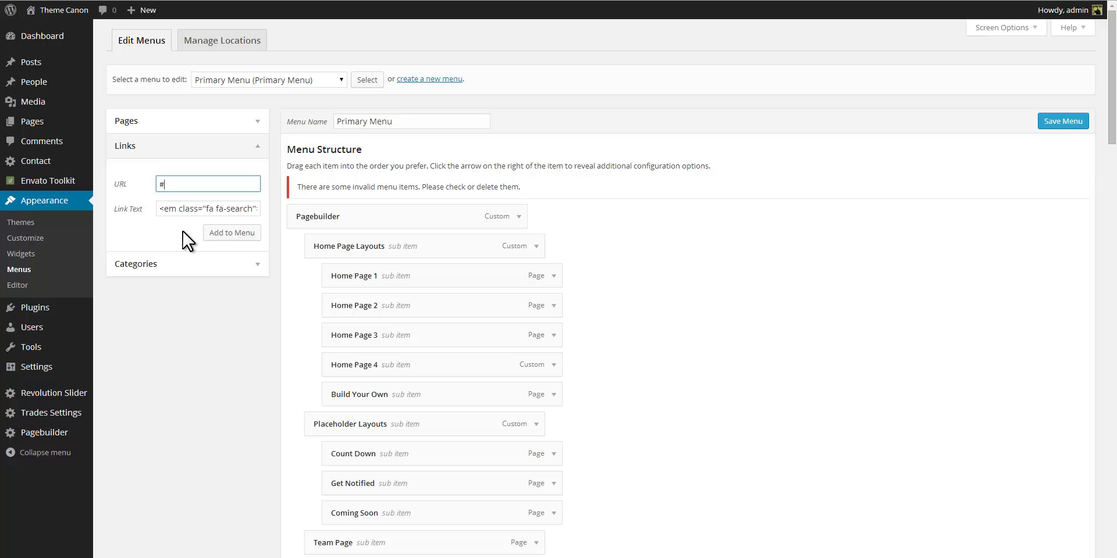
pyautogui.click(231, 234)
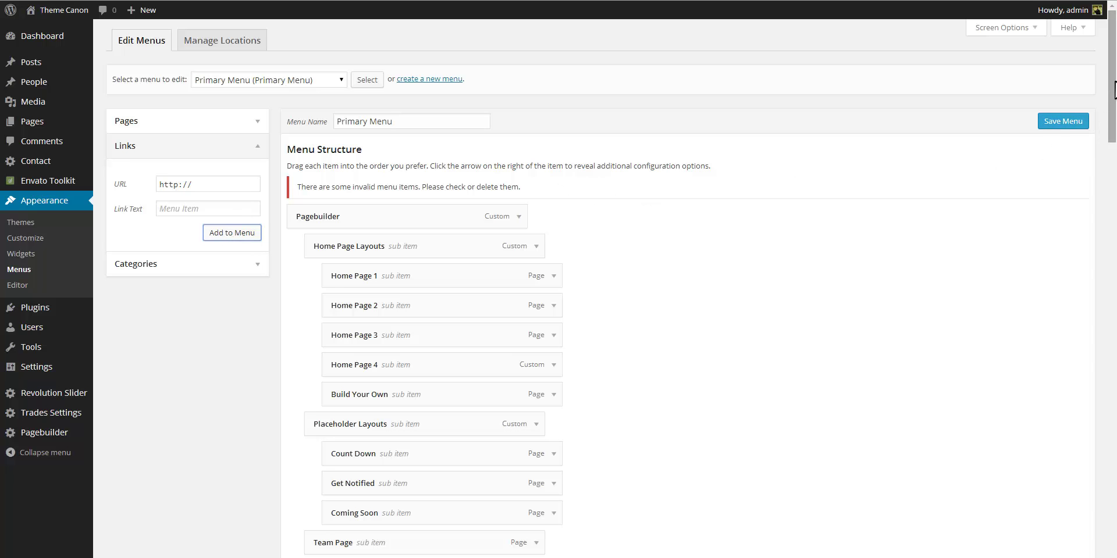
# Expand the new search item's settings and check in the screen options that the CSS Classes menu property is enabled
pyautogui.moveTo(1112, 92); pyautogui.dragTo(1112, 499)
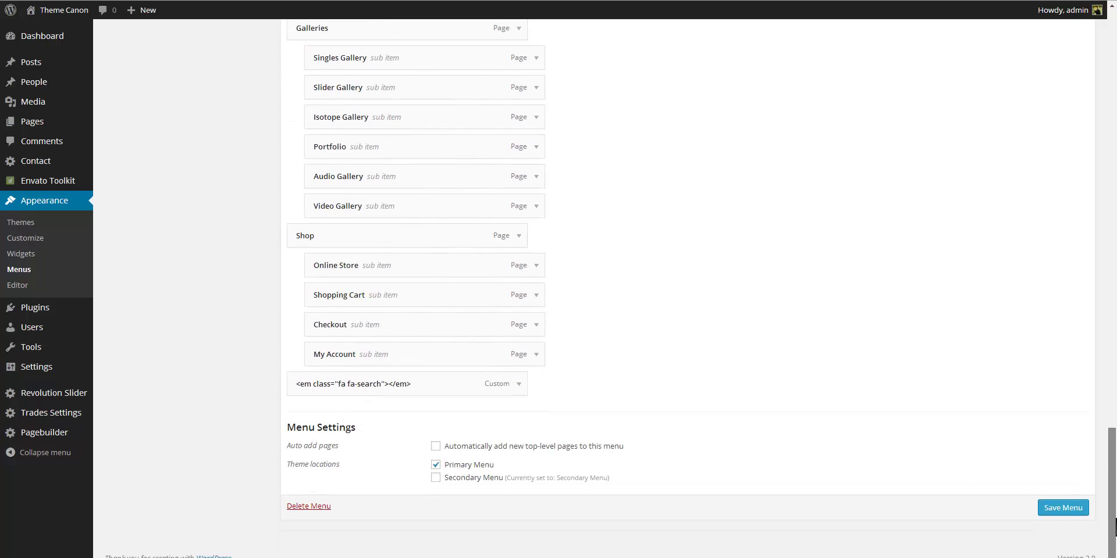
pyautogui.click(518, 385)
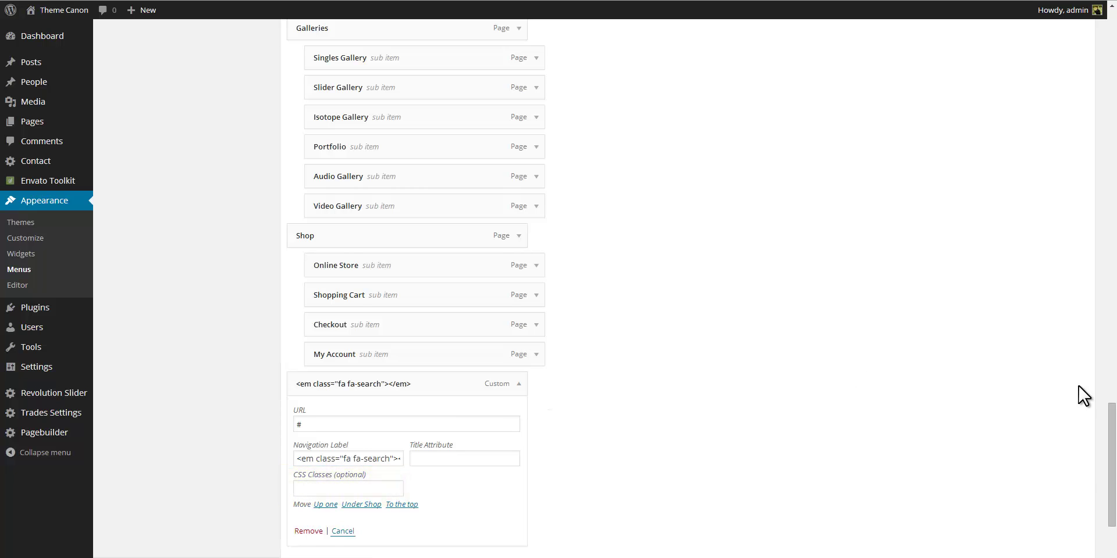
pyautogui.scroll(20, 1111, 406)
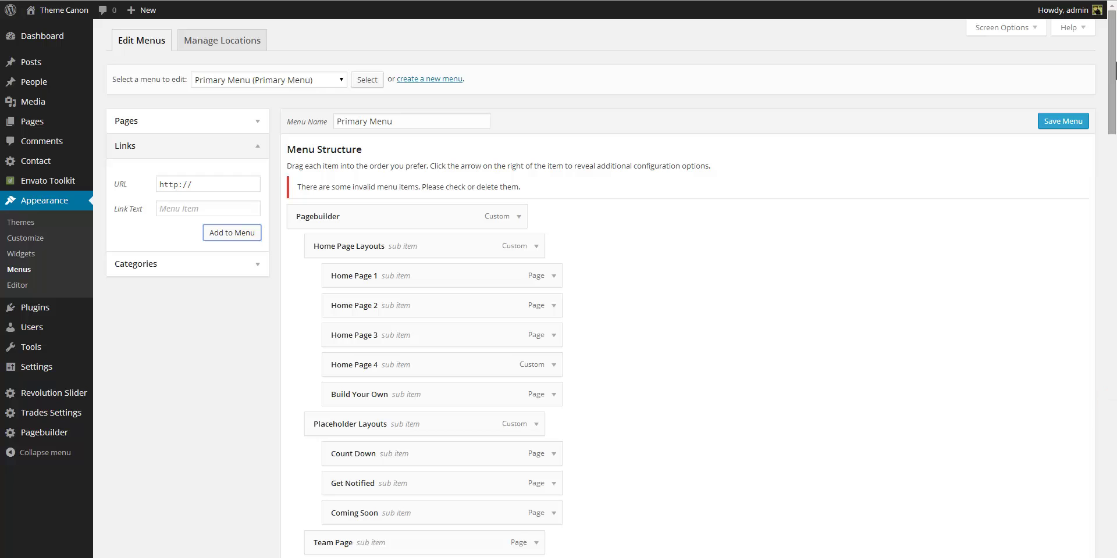
pyautogui.click(1037, 34)
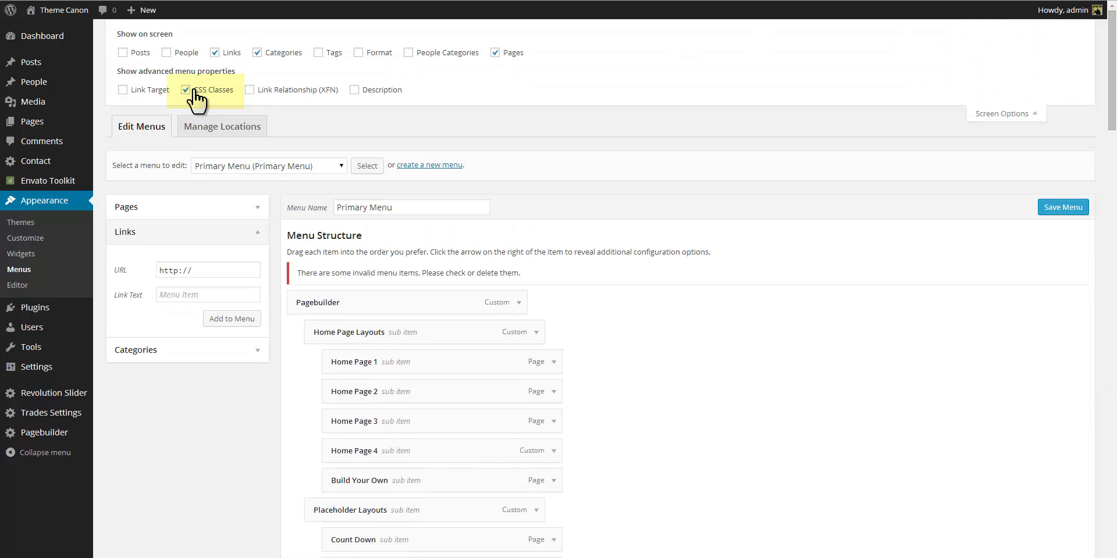
pyautogui.click(1035, 120)
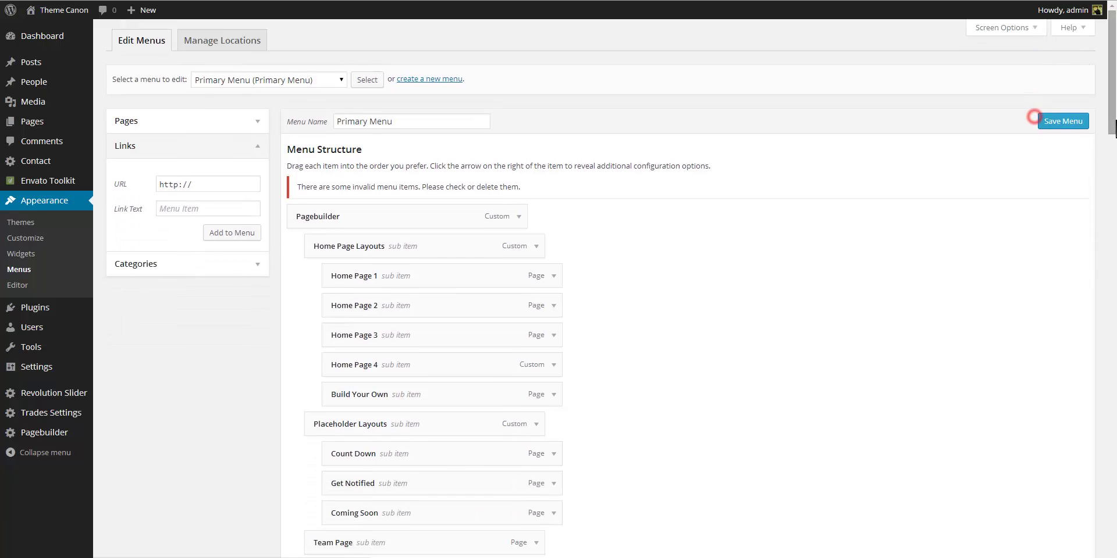
# Give the search menu item the CSS class toolbar-search-btn and save the Primary Menu
pyautogui.moveTo(1113, 50); pyautogui.dragTo(1115, 496)
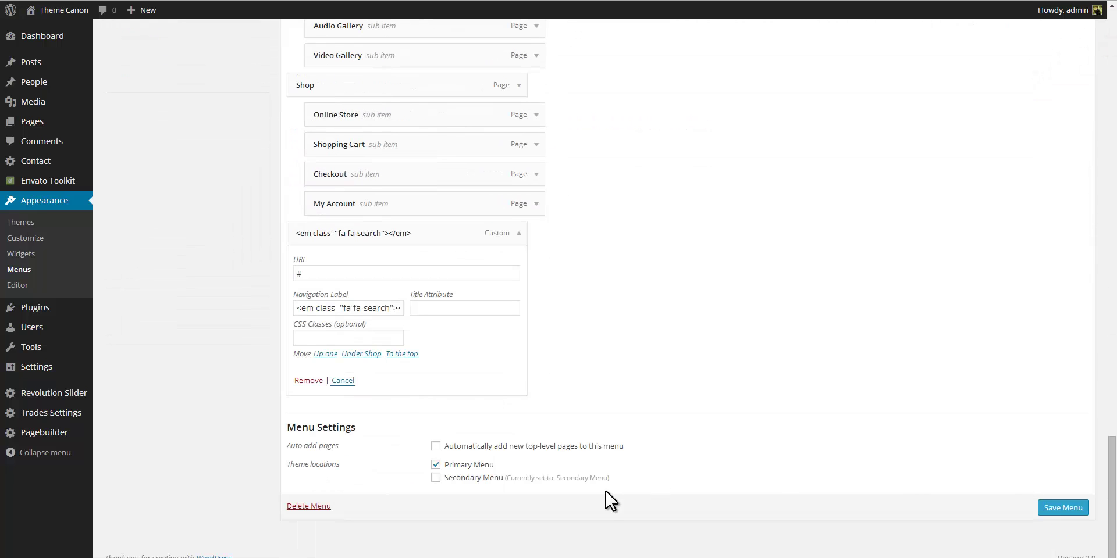
pyautogui.click(321, 339)
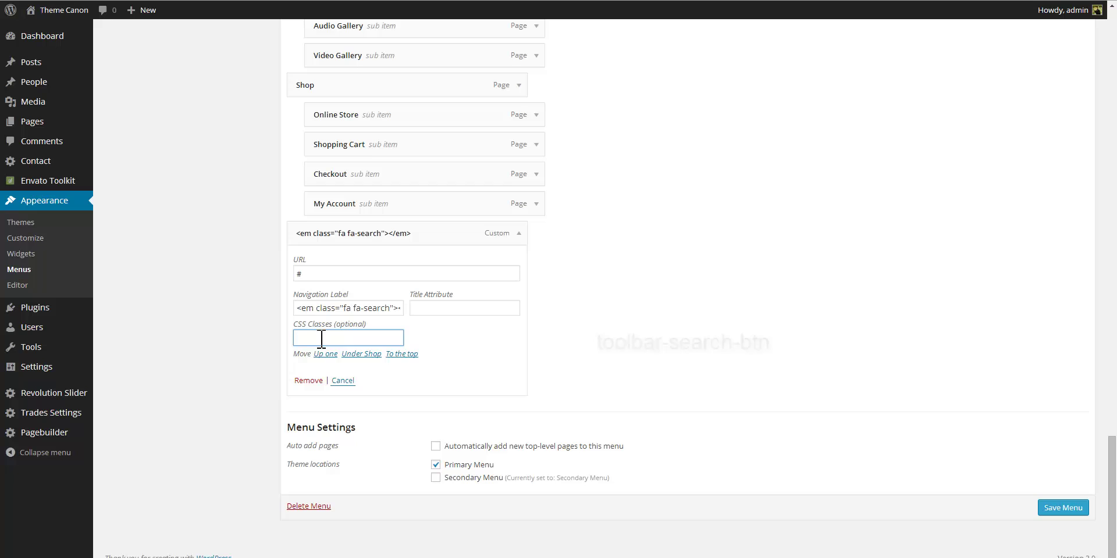
pyautogui.write('toolbar-s')
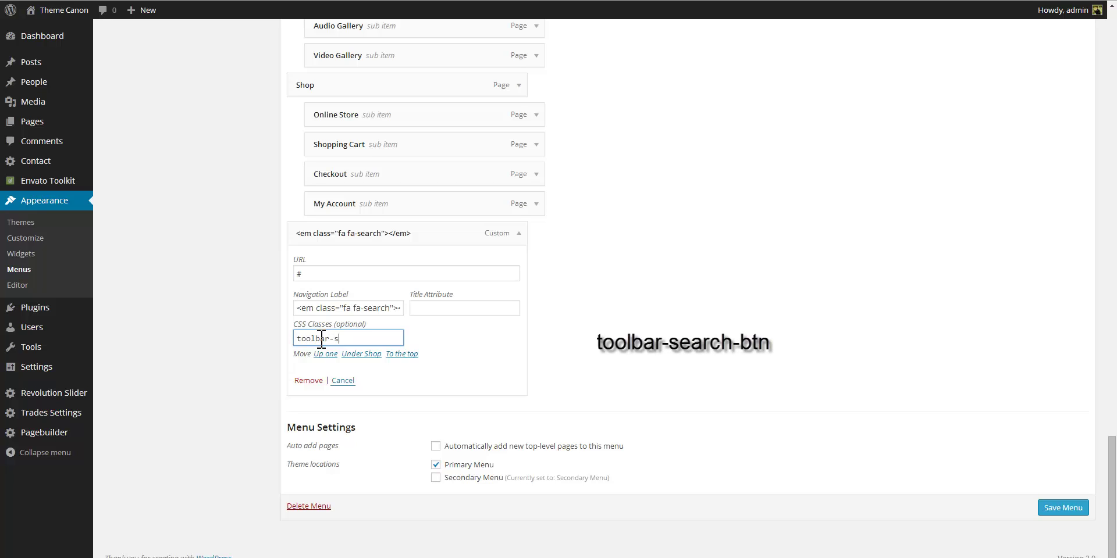
pyautogui.write('earch-btn')
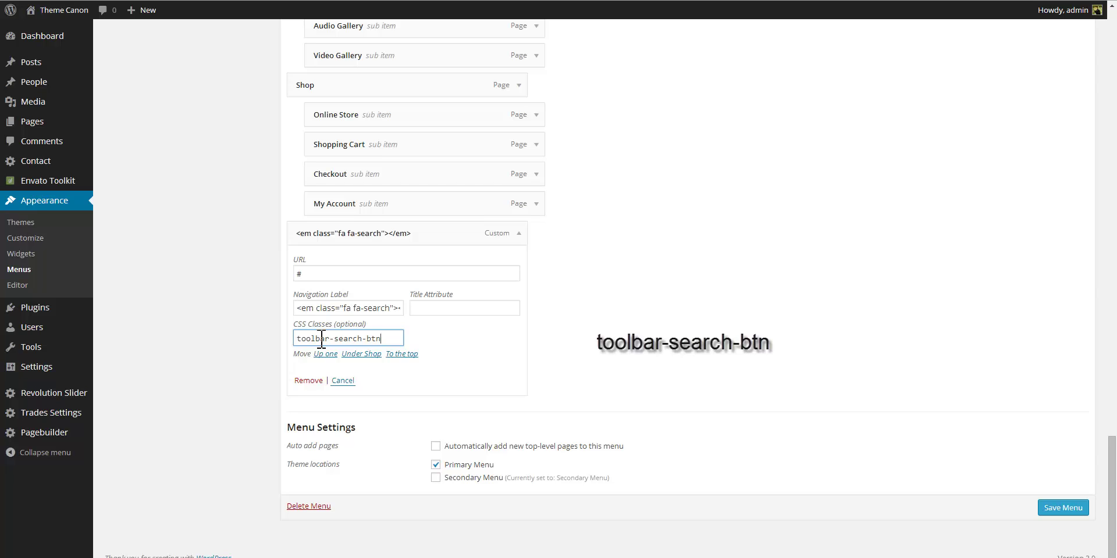
pyautogui.click(1073, 510)
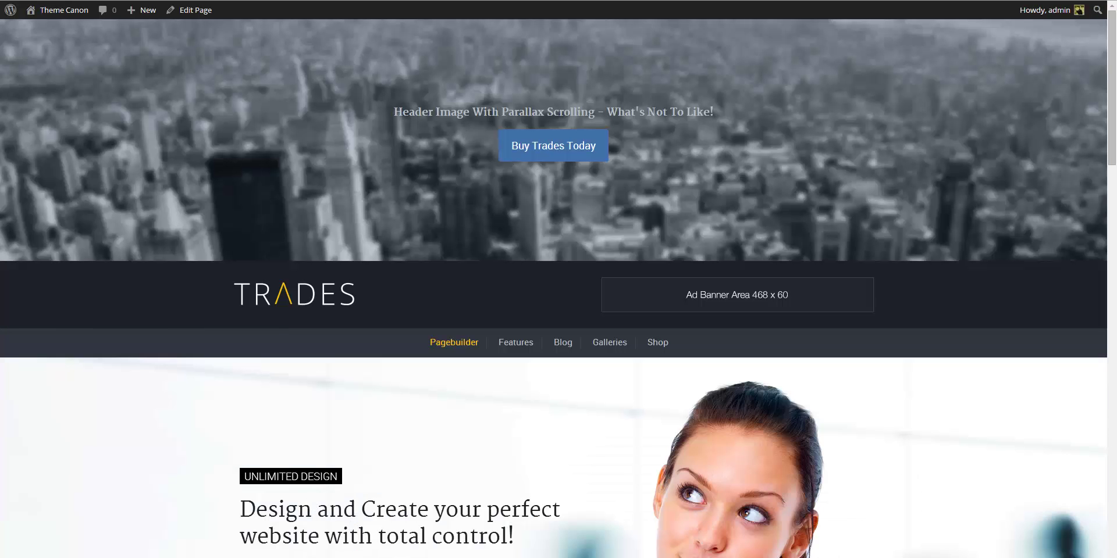
# Reload the live front page and test the menu's search icon by opening and closing the search bar at different scroll positions
pyautogui.press('F5')
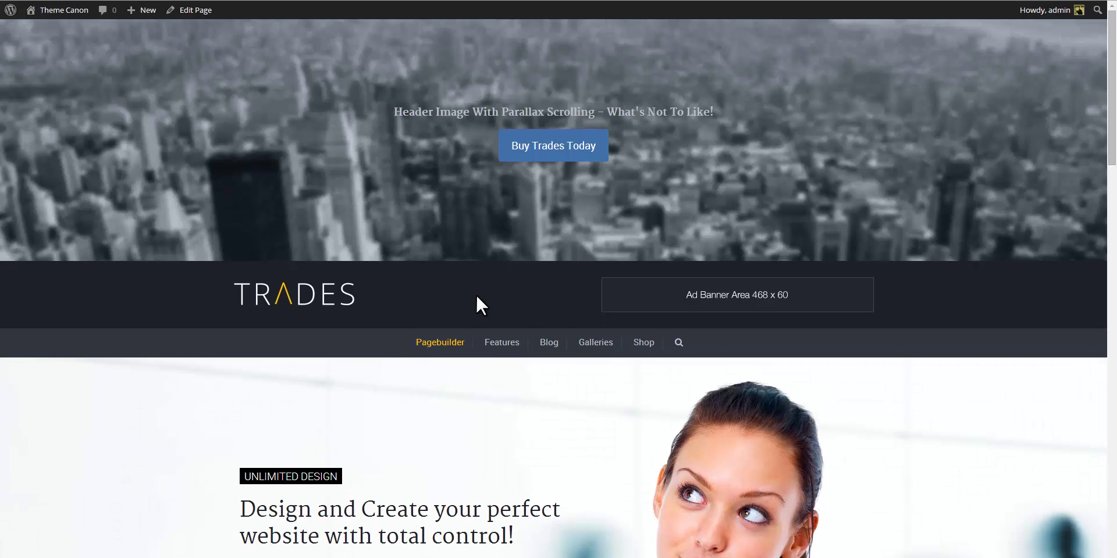
pyautogui.click(678, 342)
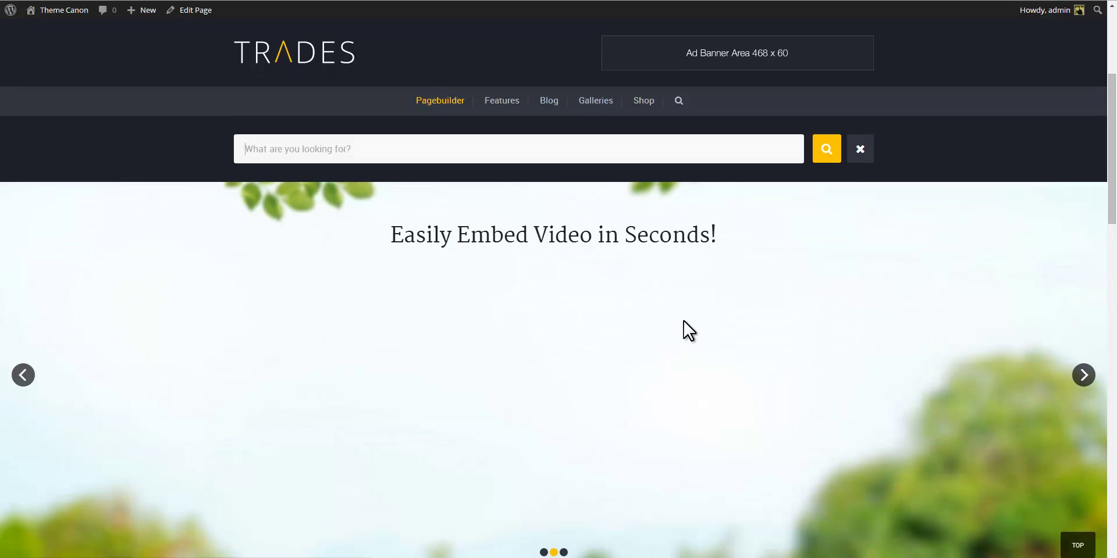
pyautogui.click(869, 156)
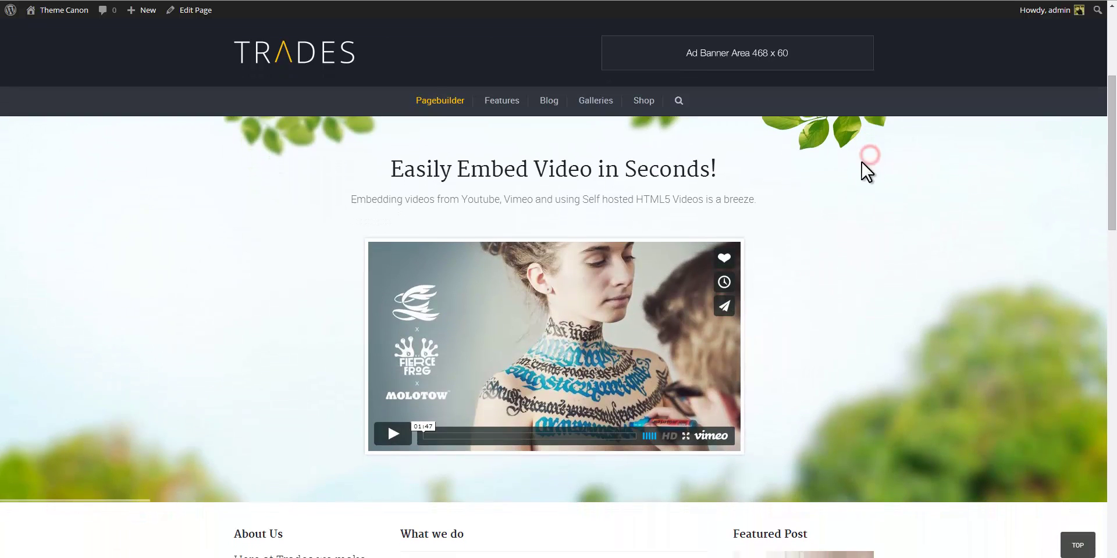
pyautogui.scroll(4, 854, 179)
pyautogui.scroll(-6, 854, 179)
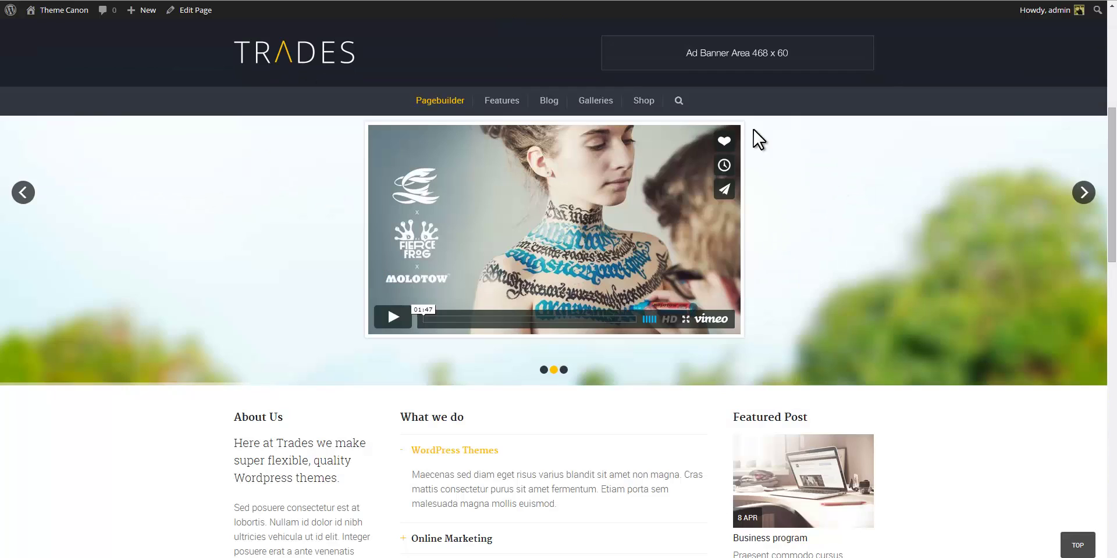
pyautogui.scroll(-5, 698, 154)
pyautogui.click(678, 102)
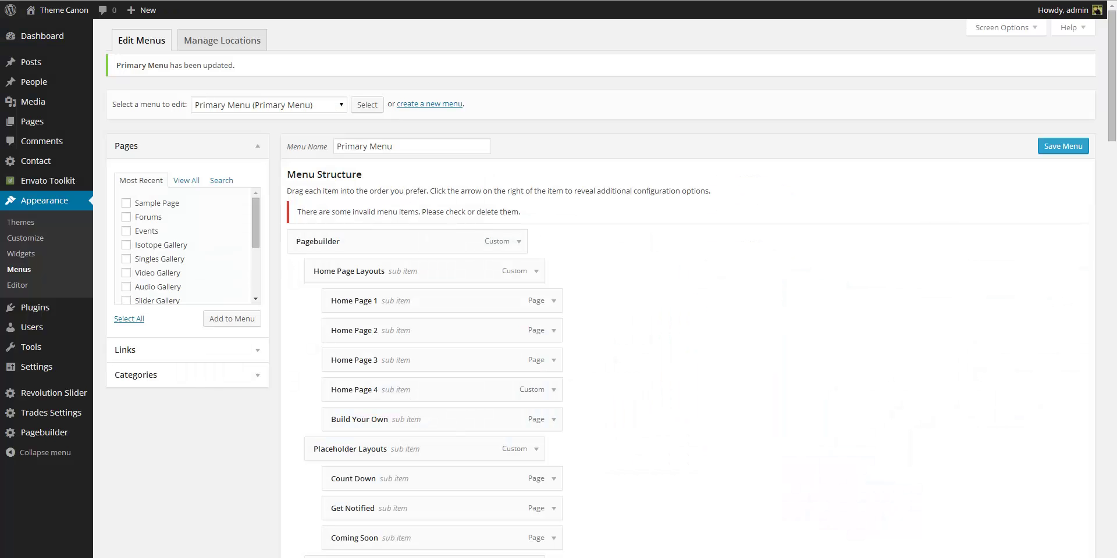
# Add a custom link to the Primary Menu with the URL #scrollto and the link text Scroll
pyautogui.click(257, 350)
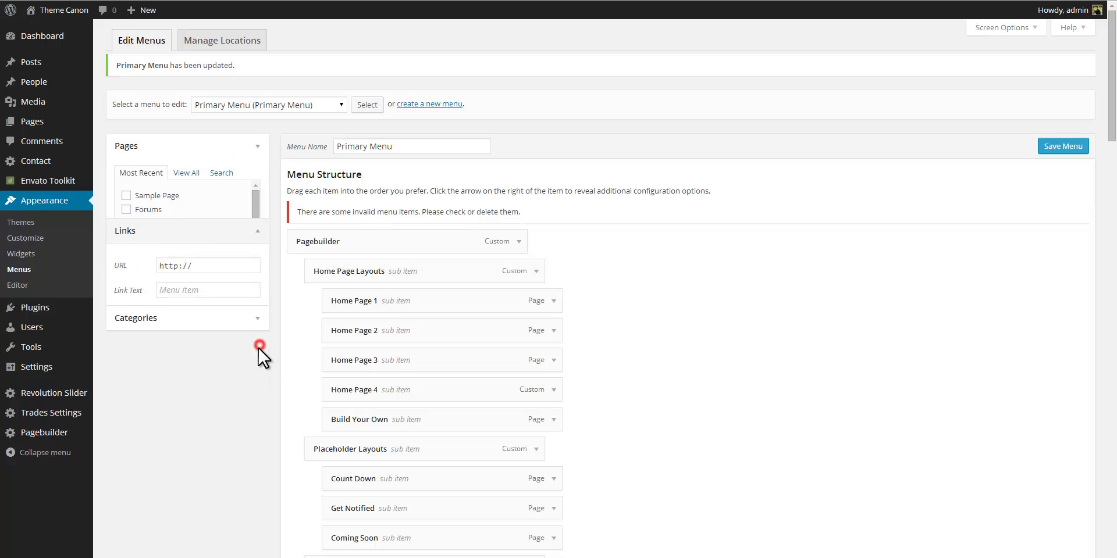
pyautogui.click(191, 233)
pyautogui.write('S')
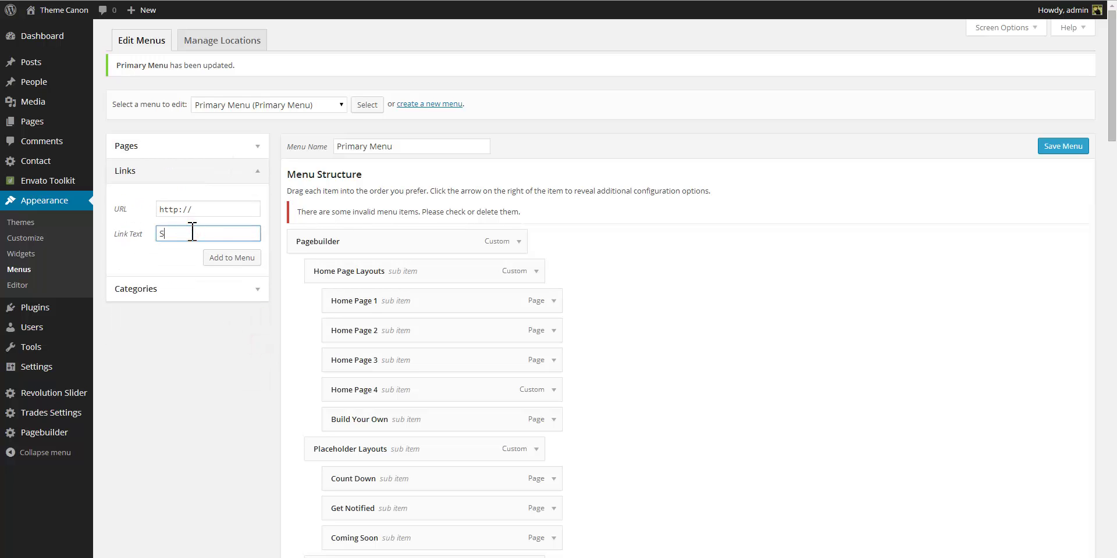
pyautogui.write('croll')
pyautogui.click(206, 209)
pyautogui.doubleClick(206, 209)
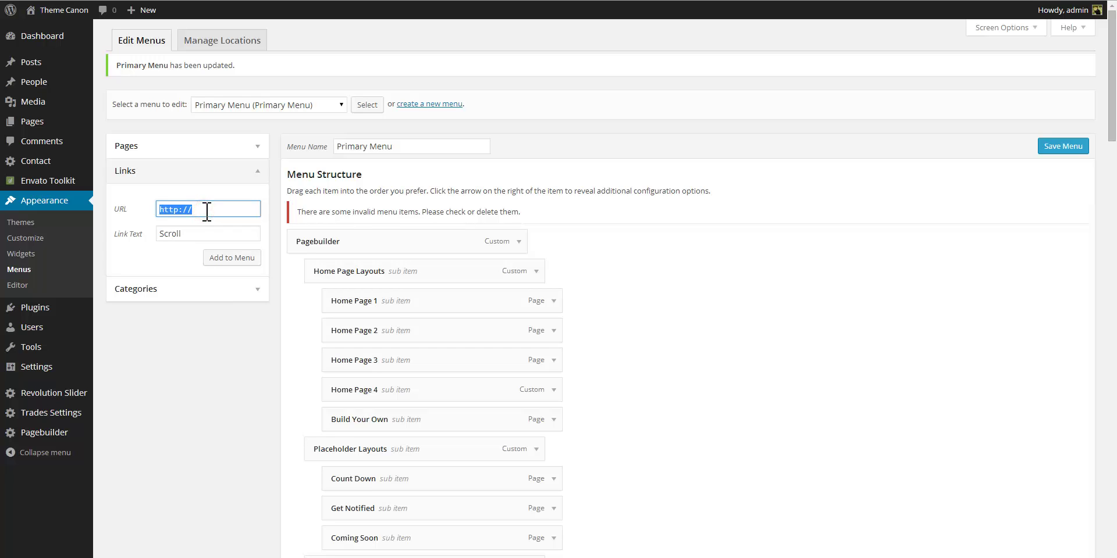
pyautogui.write('#scrollto')
pyautogui.click(221, 259)
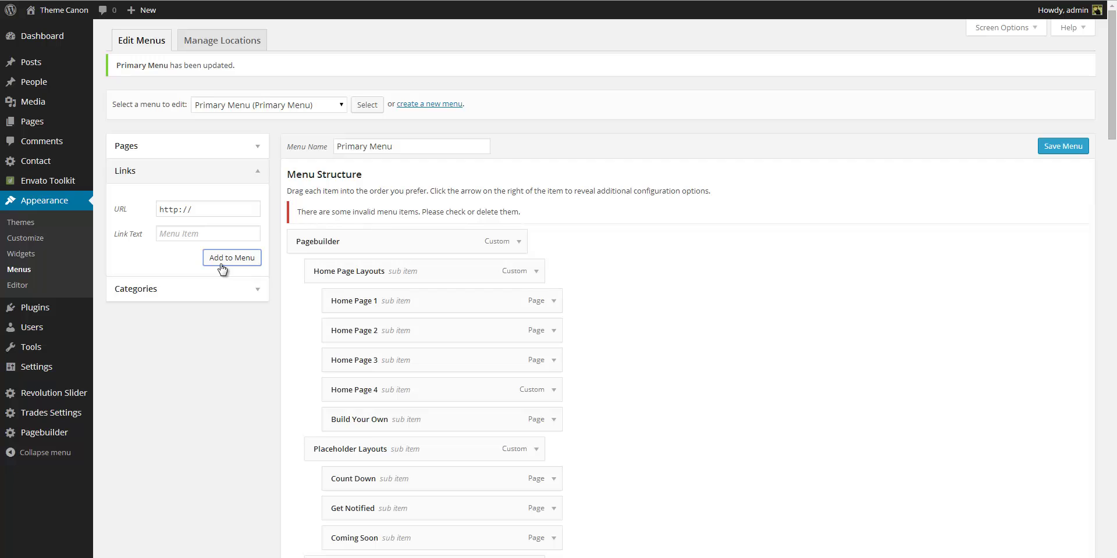
# Adjust the placement of the new Scroll item near the end of the Primary Menu and save the menu
pyautogui.scroll(-20, 210, 439)
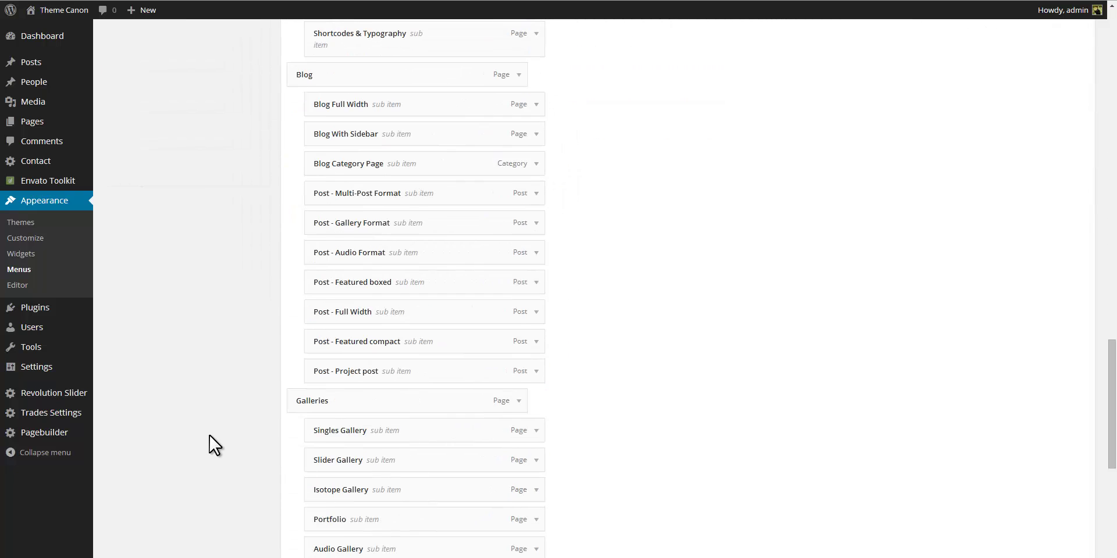
pyautogui.scroll(-6, 211, 439)
pyautogui.moveTo(341, 384); pyautogui.dragTo(378, 384)
pyautogui.click(1068, 536)
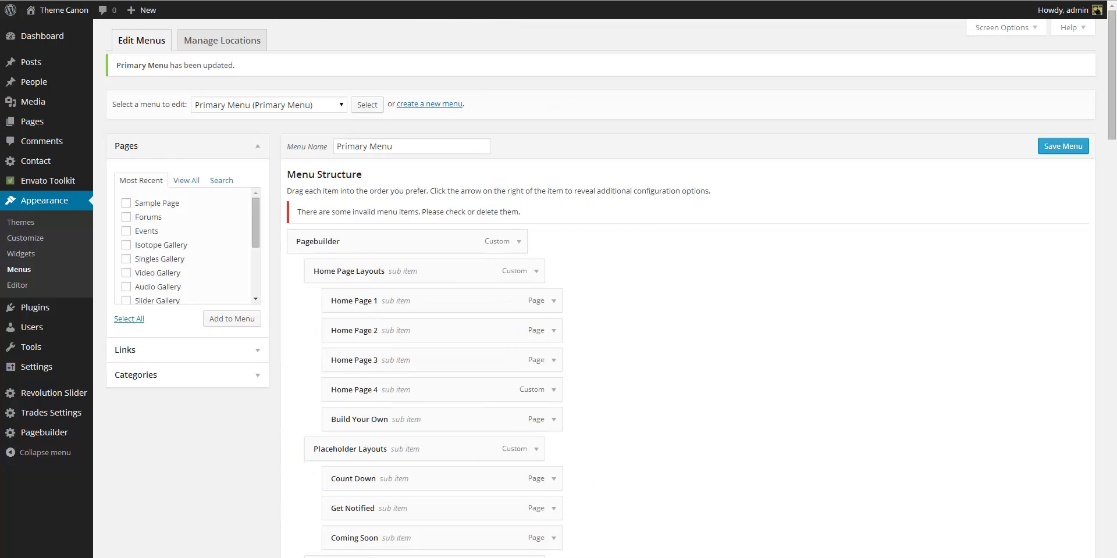
# Add the custom block class scrollto to the Text Section block of the Home 1 Pagebuilder template and save the template
pyautogui.click(62, 434)
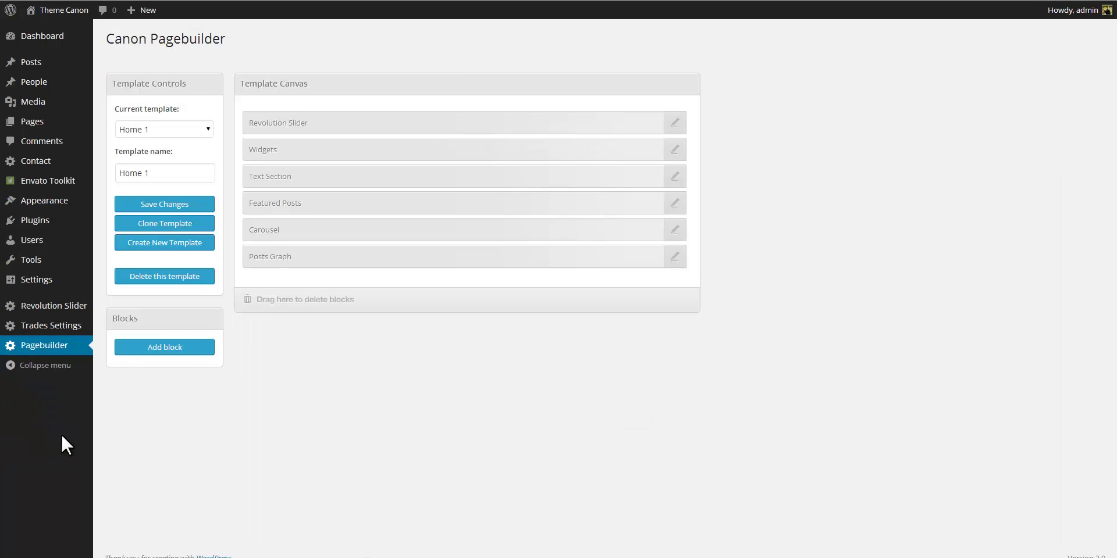
pyautogui.click(344, 178)
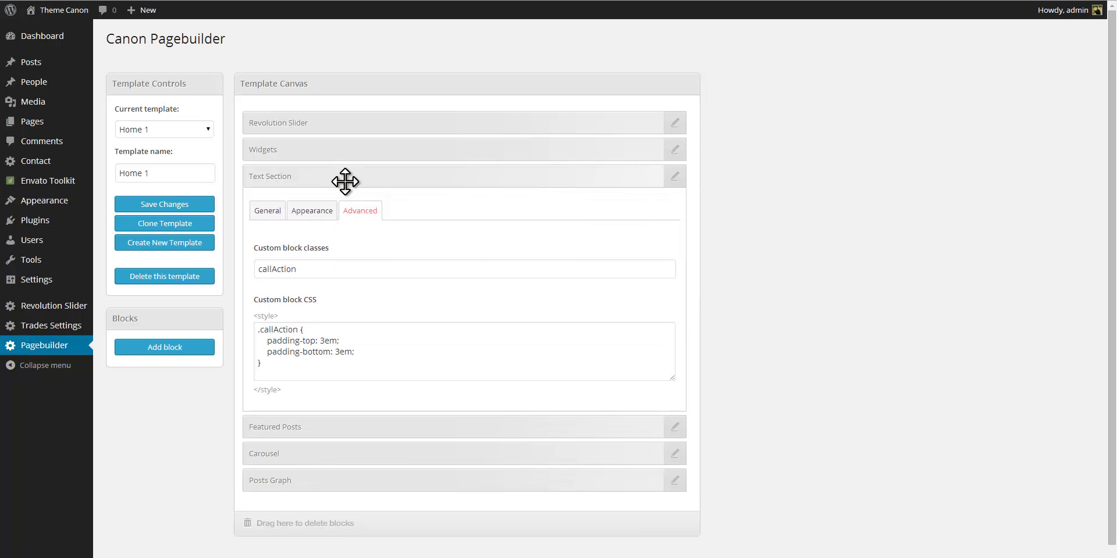
pyautogui.click(337, 269)
pyautogui.write('scr')
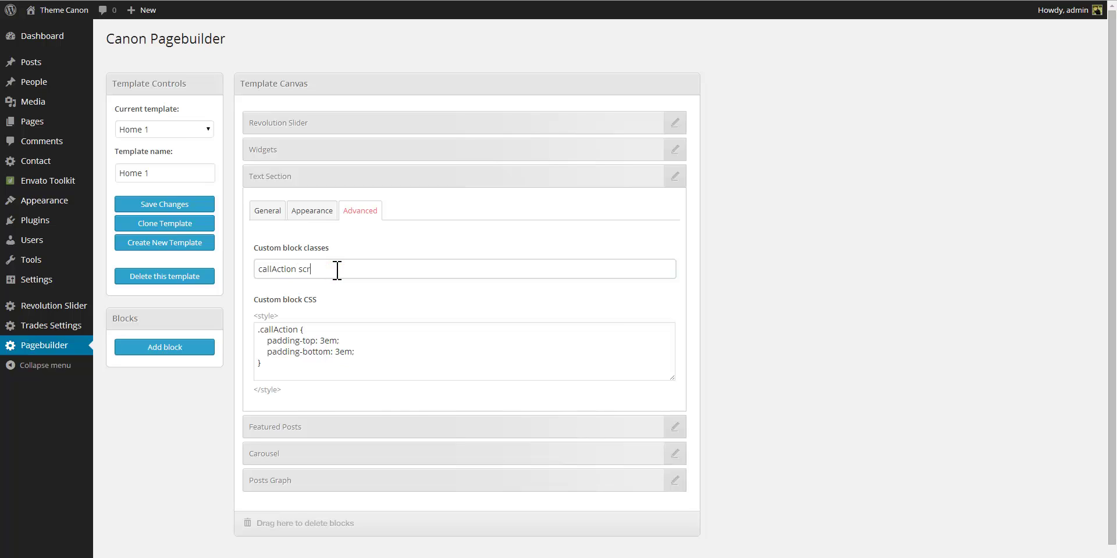
pyautogui.write('ollto')
pyautogui.click(177, 202)
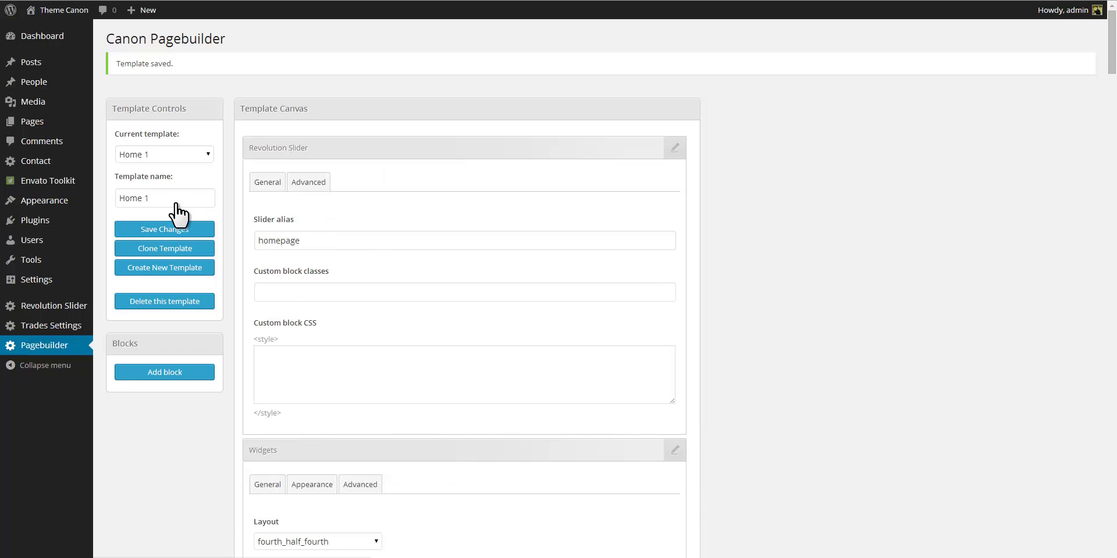